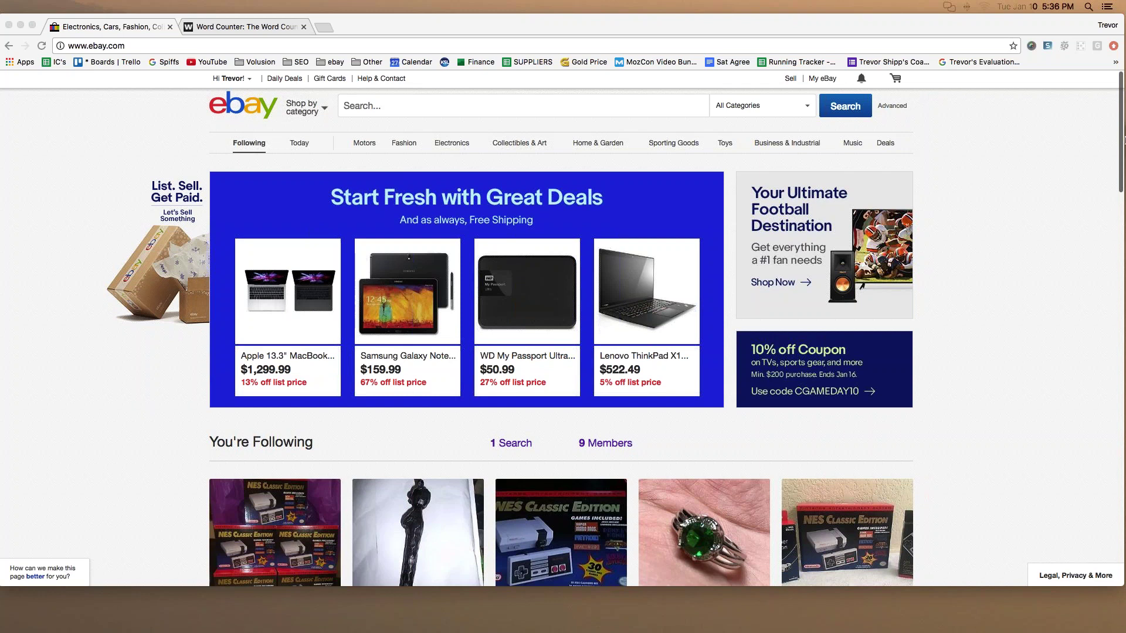
# - Load amazon.com in a new tab and scroll down to its Toys & Games recommendations
pyautogui.click(329, 28)
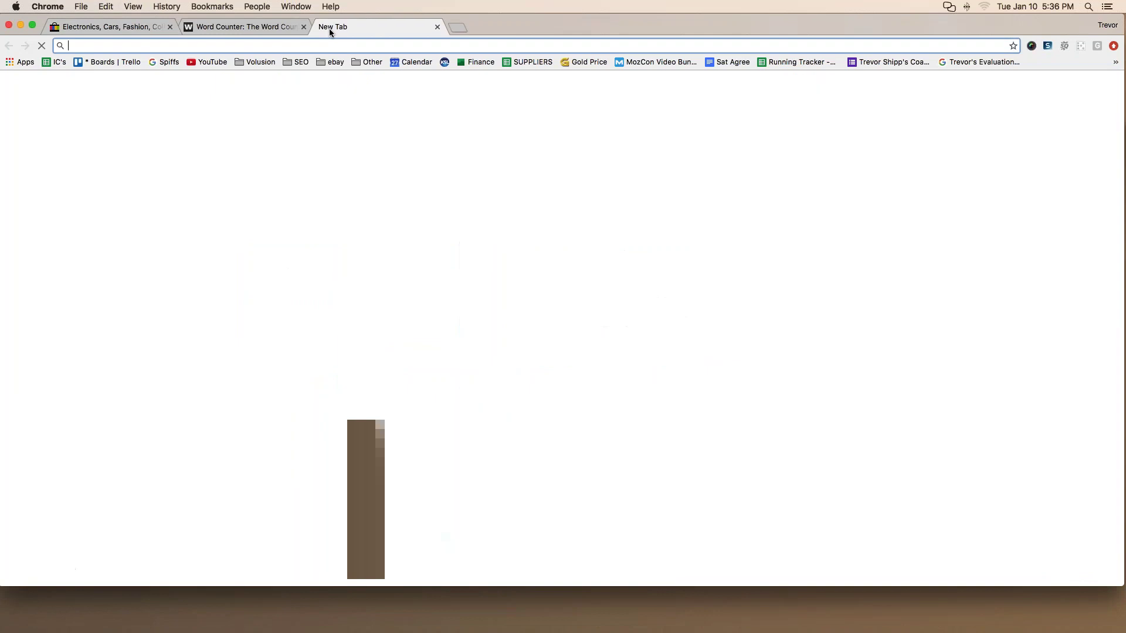
pyautogui.write('amazon.com')
pyautogui.press('Return')
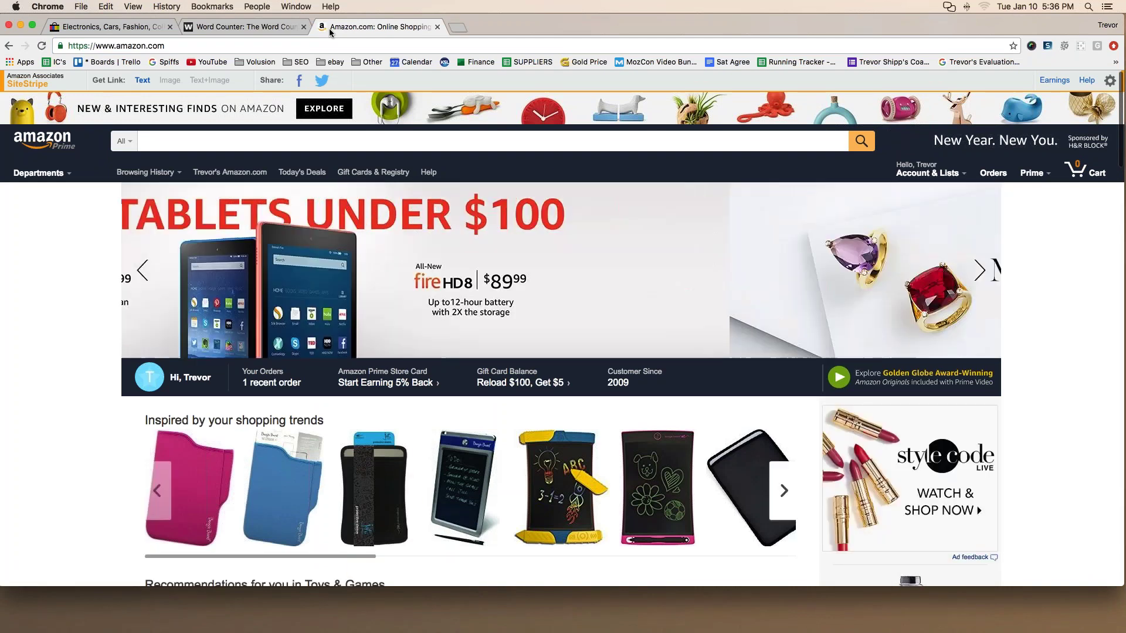
pyautogui.scroll(-5, 330, 414)
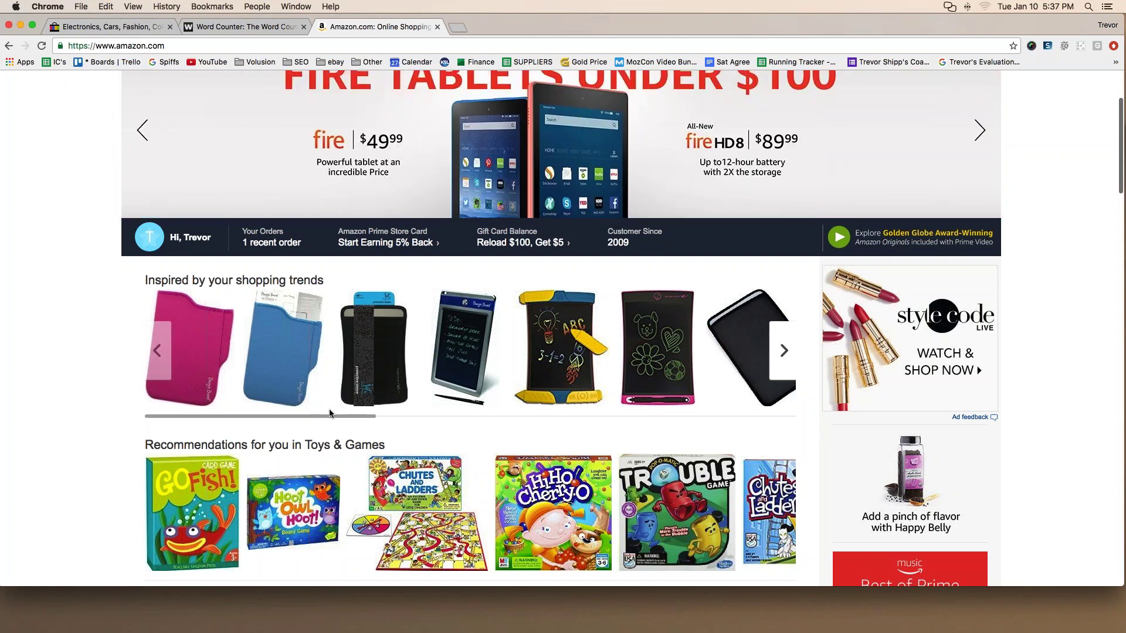
# - In the Word Counter notes, add 'DO NOT:' with '1. Sell electronics to start' above a ======= divider
pyautogui.click(242, 26)
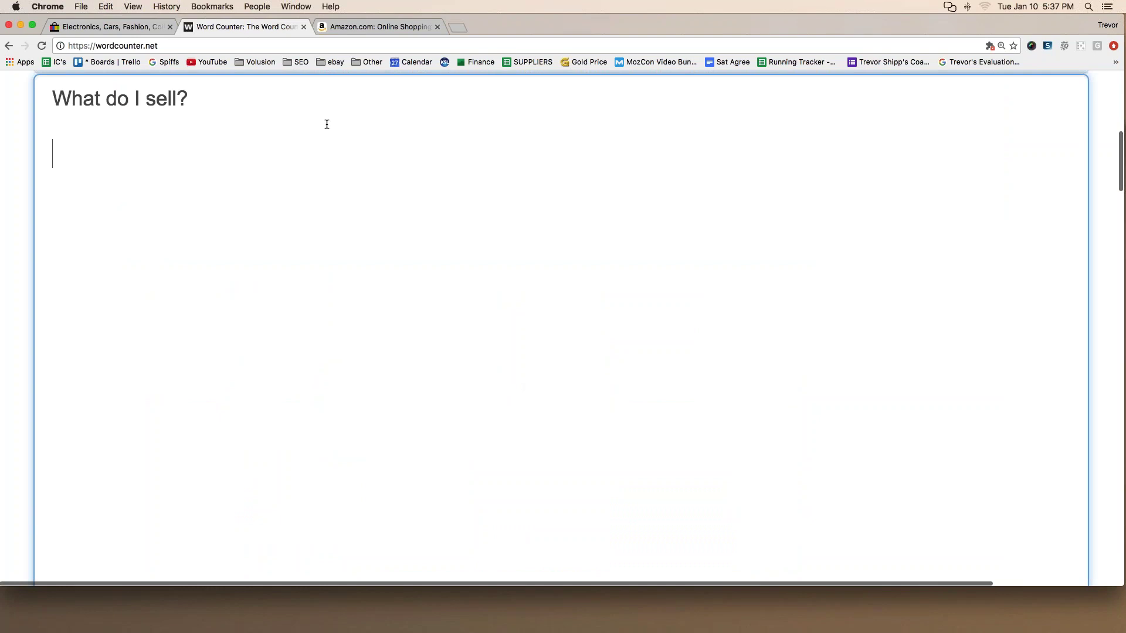
pyautogui.write('DO NOT:')
pyautogui.press('Return')
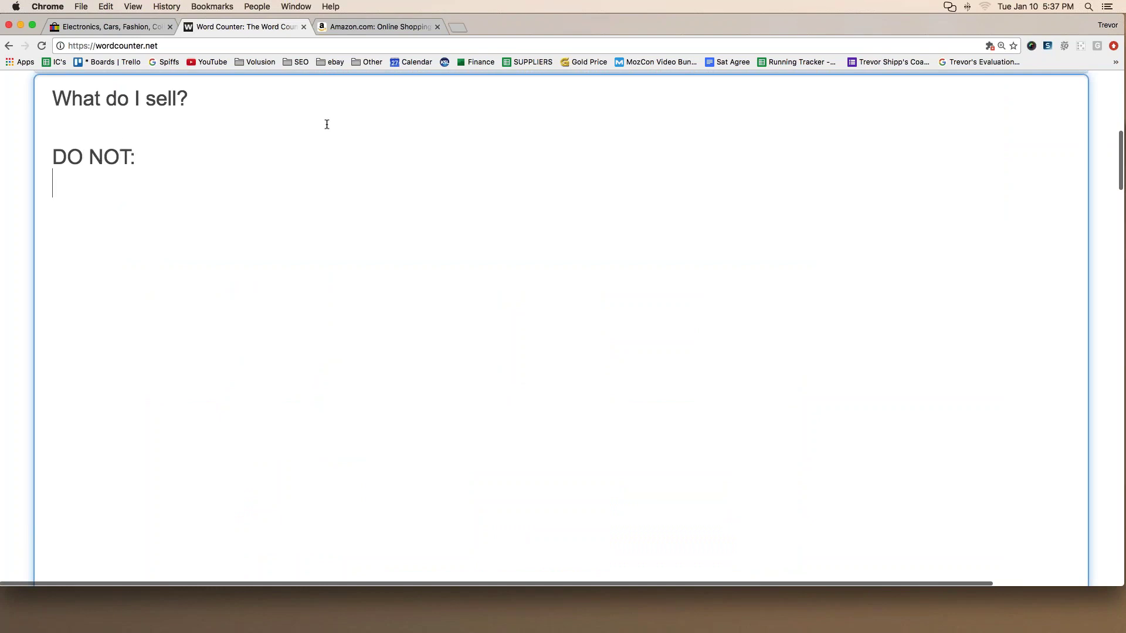
pyautogui.write('1. Sell electro')
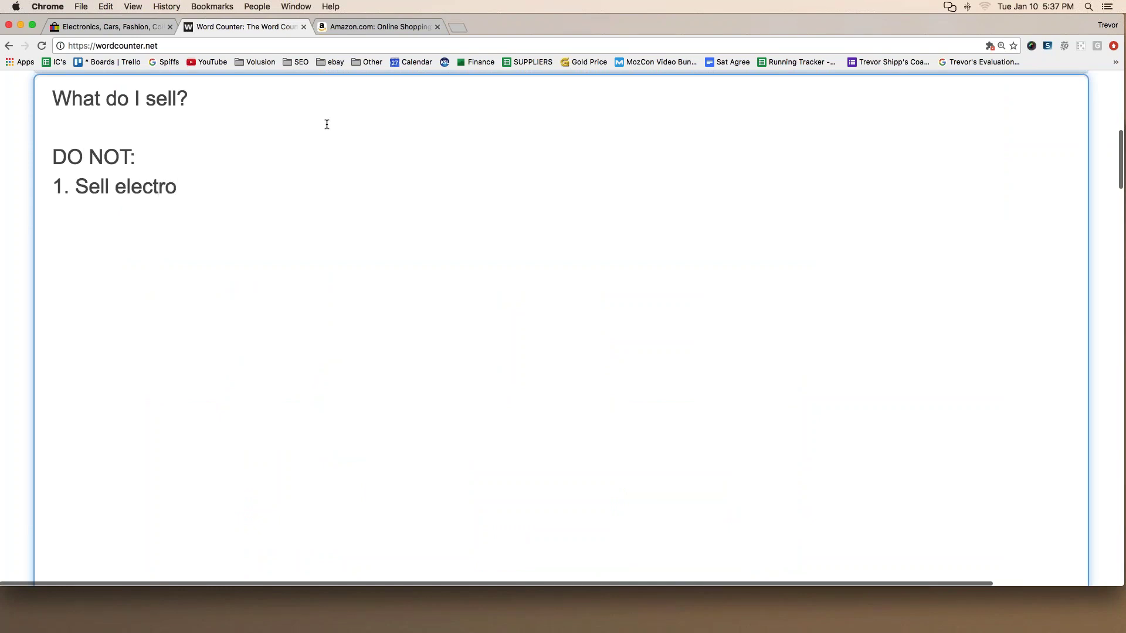
pyautogui.write('nics to start')
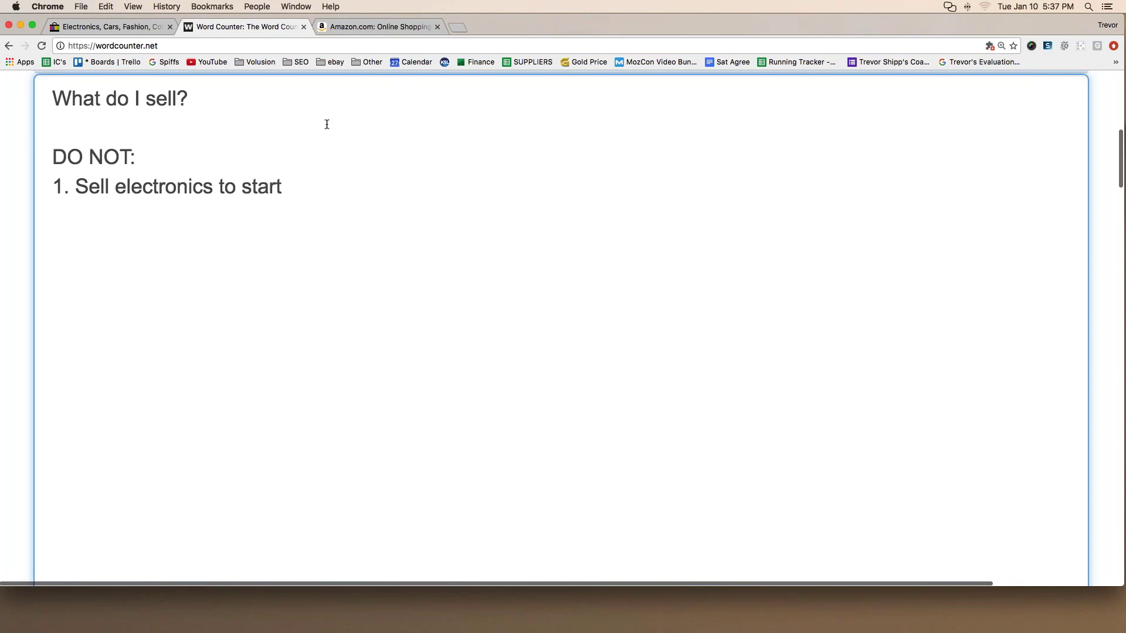
pyautogui.press('Return')
pyautogui.press('Return')
pyautogui.write('=======')
pyautogui.press('Return')
pyautogui.press('Return')
# - Write the 'BEFORE YOU START:' heading and '1. Sell a few things from around the house (or at least list them!)'
pyautogui.write('BEFR')
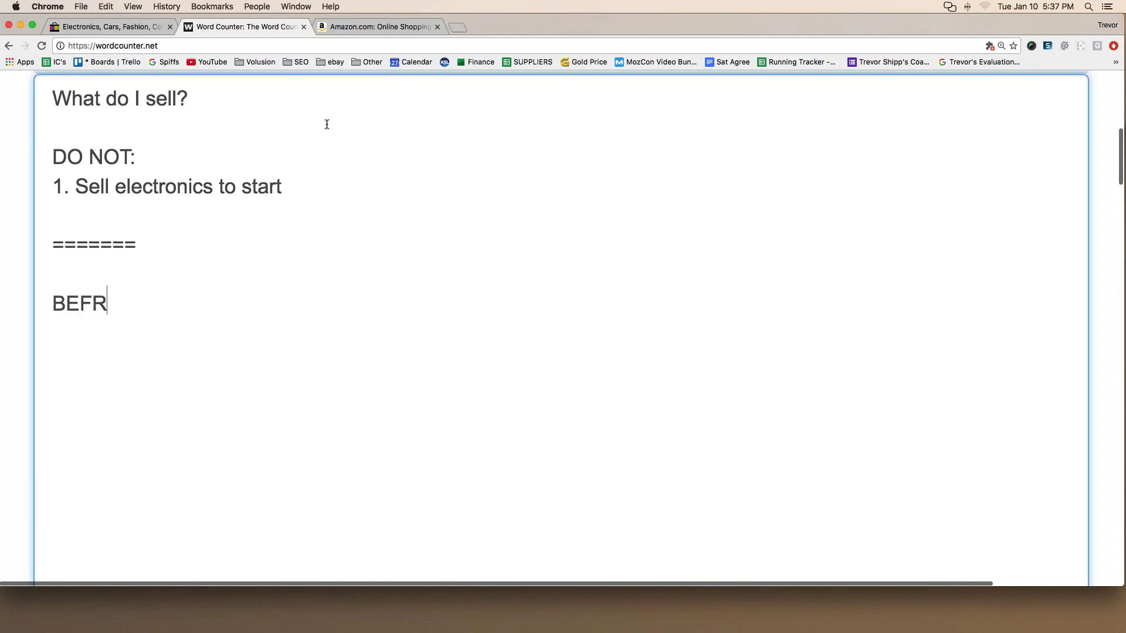
pyautogui.press('BackSpace')
pyautogui.write('ORE YOU STSR')
pyautogui.press('BackSpace')
pyautogui.press('BackSpace')
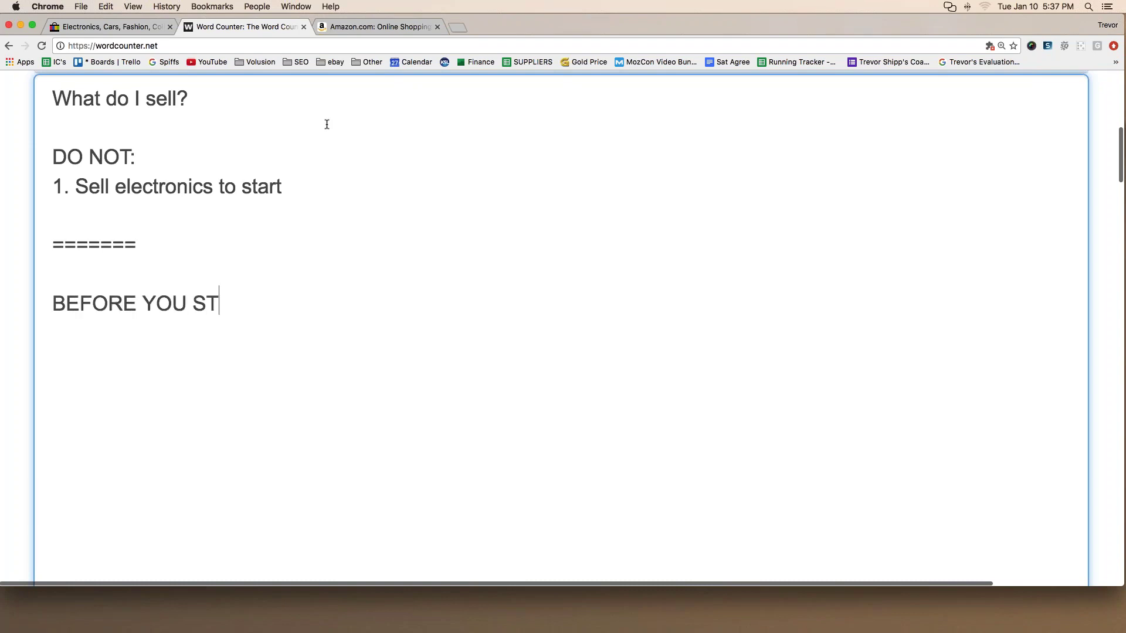
pyautogui.write('ART:')
pyautogui.press('Return')
pyautogui.write('1. Sell a few things f')
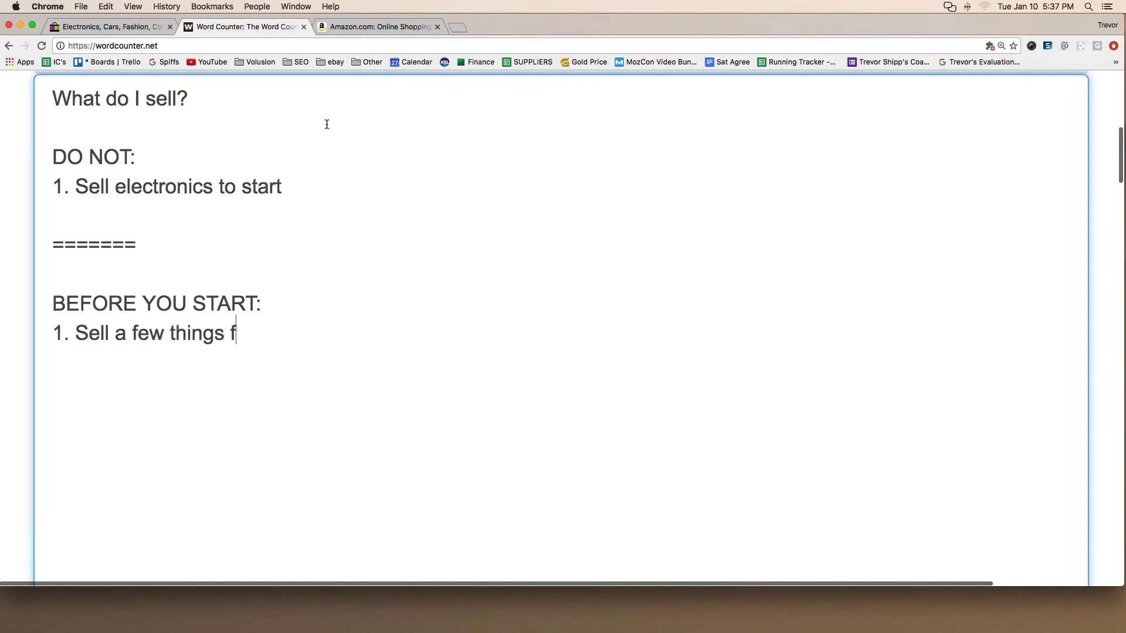
pyautogui.write('rom around the hou')
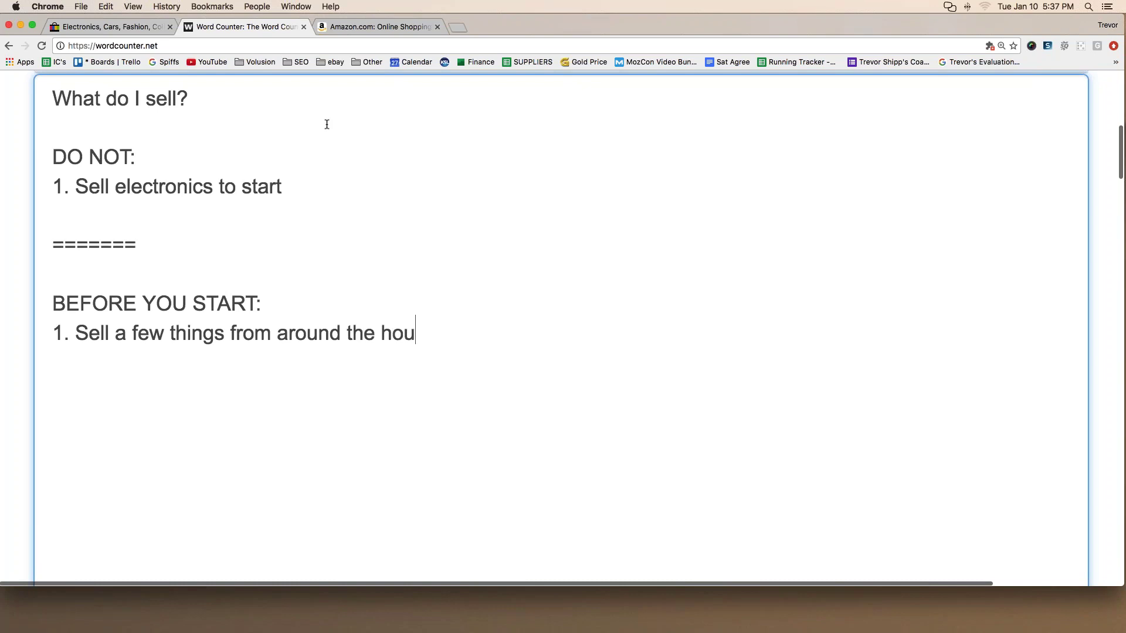
pyautogui.write('se (or at least ')
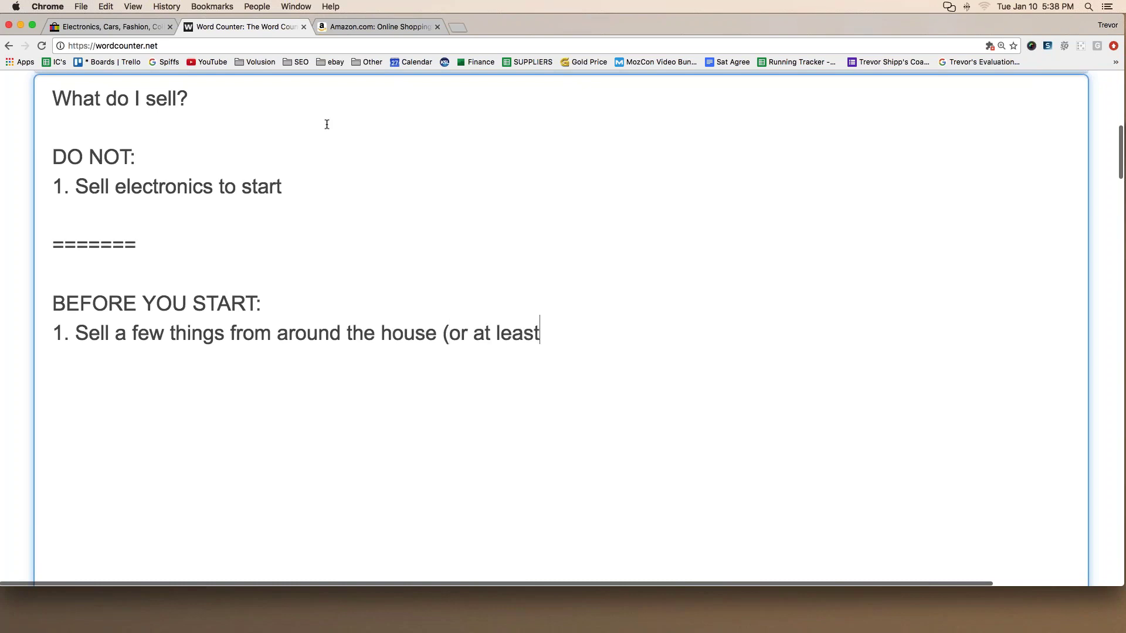
pyautogui.write('list them!)')
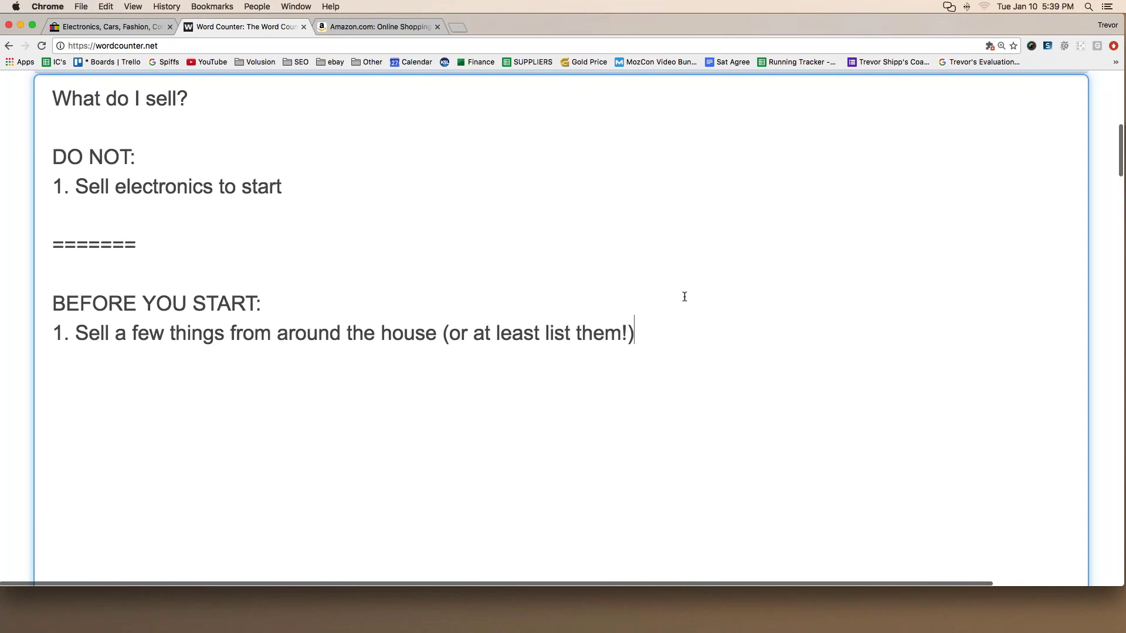
# - Add item '2. OR list a few things from a thrift store', correcting the typos
pyautogui.press('Return')
pyautogui.write('2. OR list a few tings f')
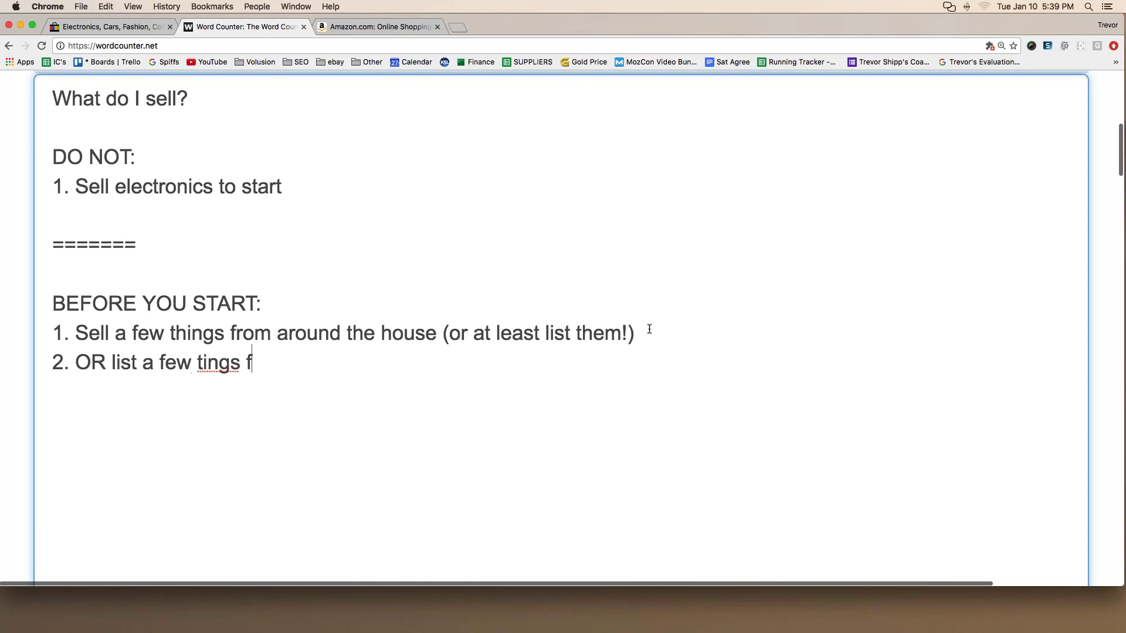
pyautogui.press('BackSpace')
pyautogui.press('BackSpace')
pyautogui.press('BackSpace')
pyautogui.press('BackSpace')
pyautogui.press('BackSpace')
pyautogui.press('BackSpace')
pyautogui.write('hin')
pyautogui.press('BackSpace')
pyautogui.press('BackSpace')
pyautogui.press('BackSpace')
pyautogui.press('BackSpace')
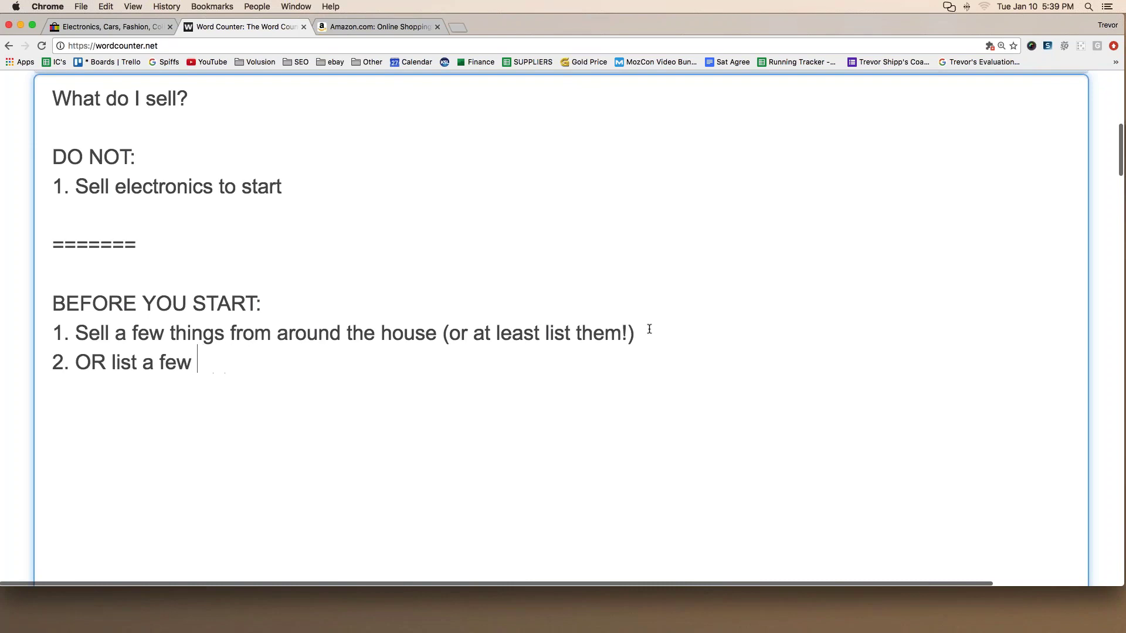
pyautogui.write('things from a thr')
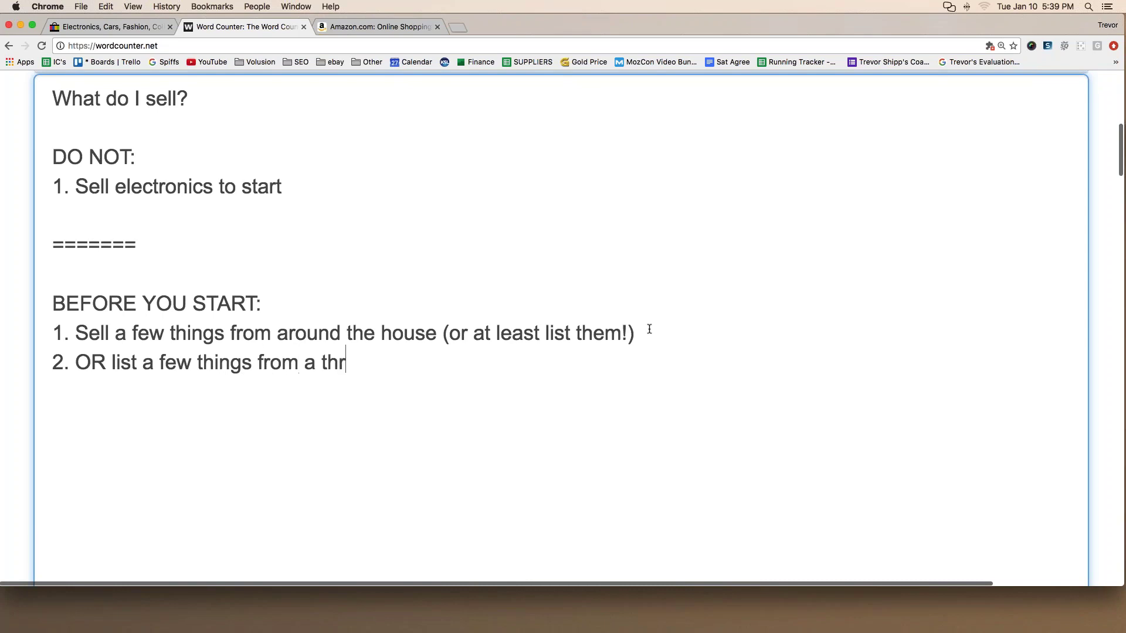
pyautogui.write('ift store')
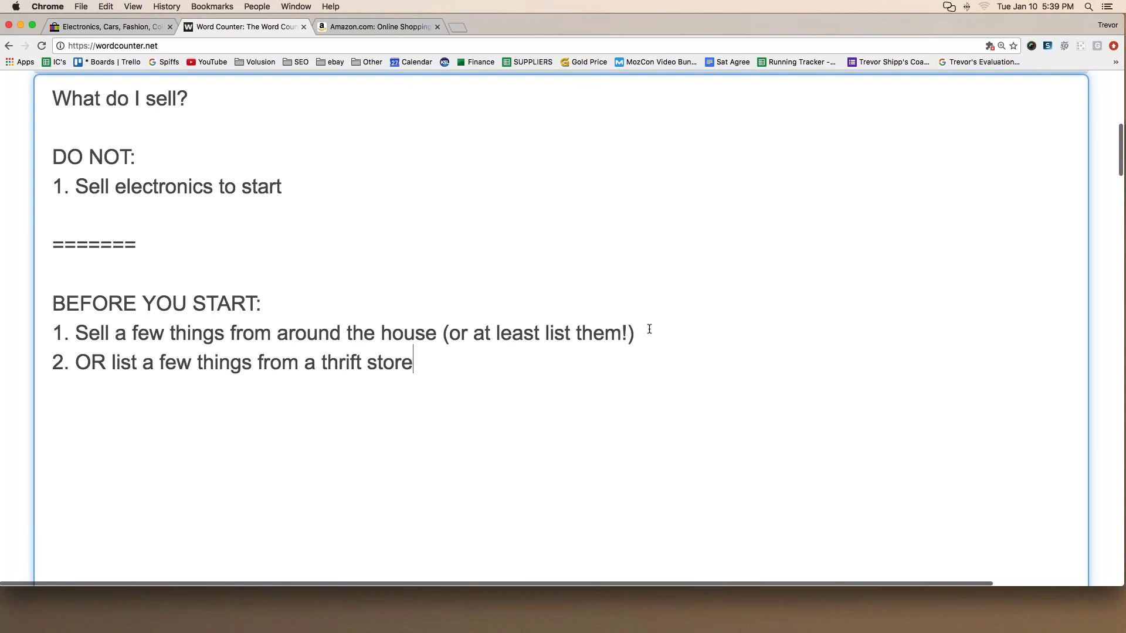
# - Add item '3. OR list a few things from sale/discount items', correcting the typos
pyautogui.press('Return')
pyautogui.write('3. OR list a')
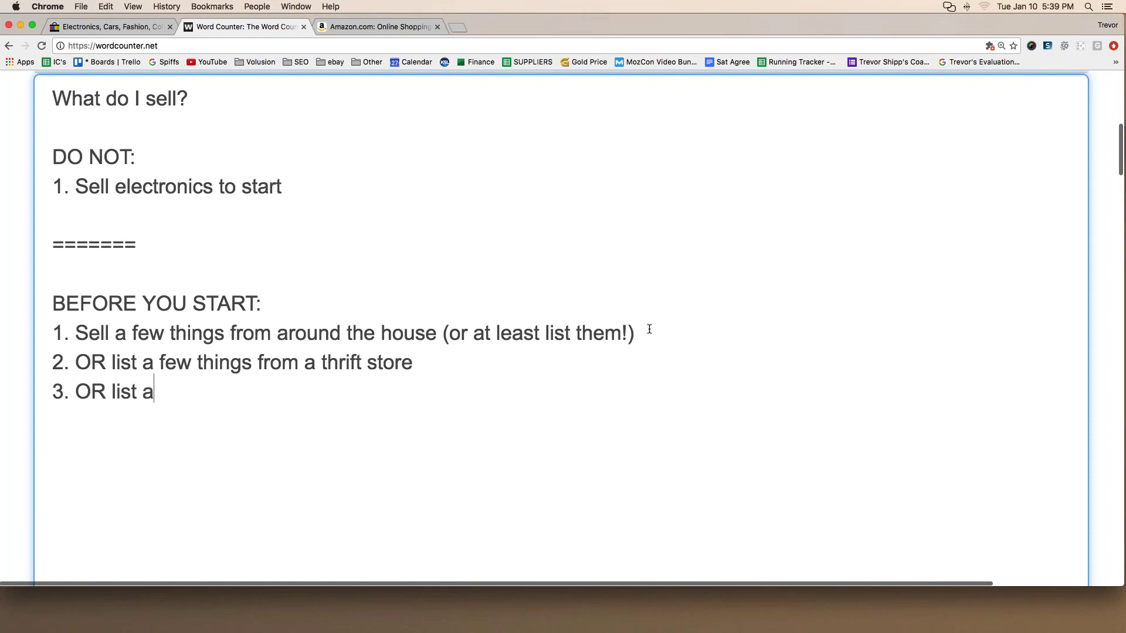
pyautogui.write(' few things')
pyautogui.press('BackSpace')
pyautogui.press('BackSpace')
pyautogui.press('BackSpace')
pyautogui.press('BackSpace')
pyautogui.press('BackSpace')
pyautogui.write('things from sale')
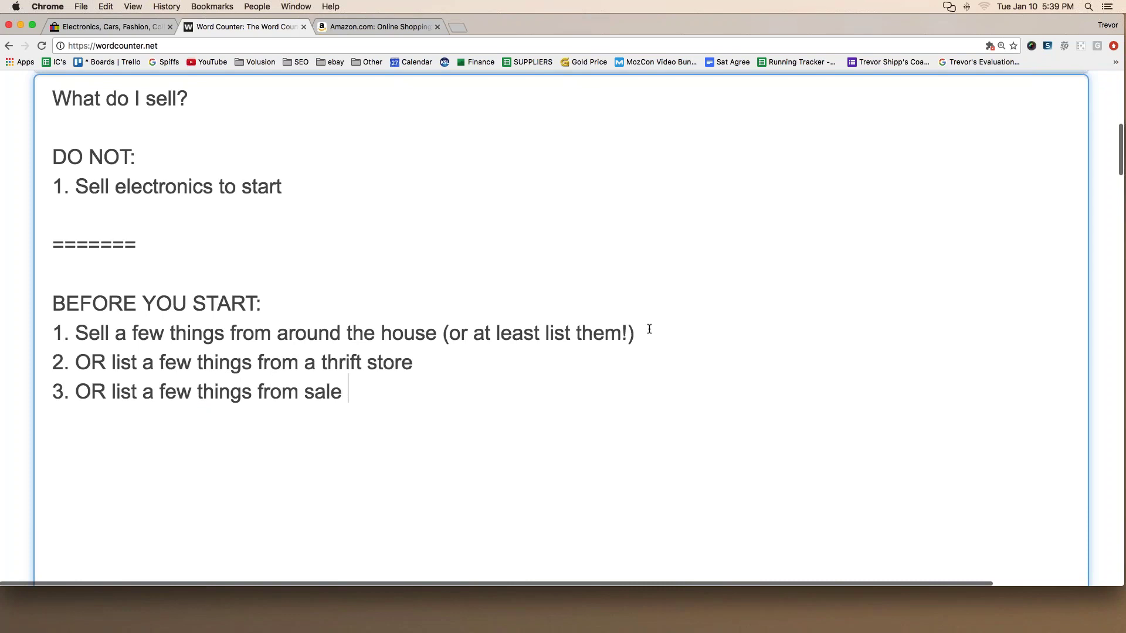
pyautogui.press('BackSpace')
pyautogui.write('discou')
pyautogui.press('BackSpace')
pyautogui.press('BackSpace')
pyautogui.press('BackSpace')
pyautogui.press('BackSpace')
pyautogui.press('BackSpace')
pyautogui.press('BackSpace')
pyautogui.write('/disc')
pyautogui.press('BackSpace')
pyautogui.press('BackSpace')
pyautogui.write('iscount ')
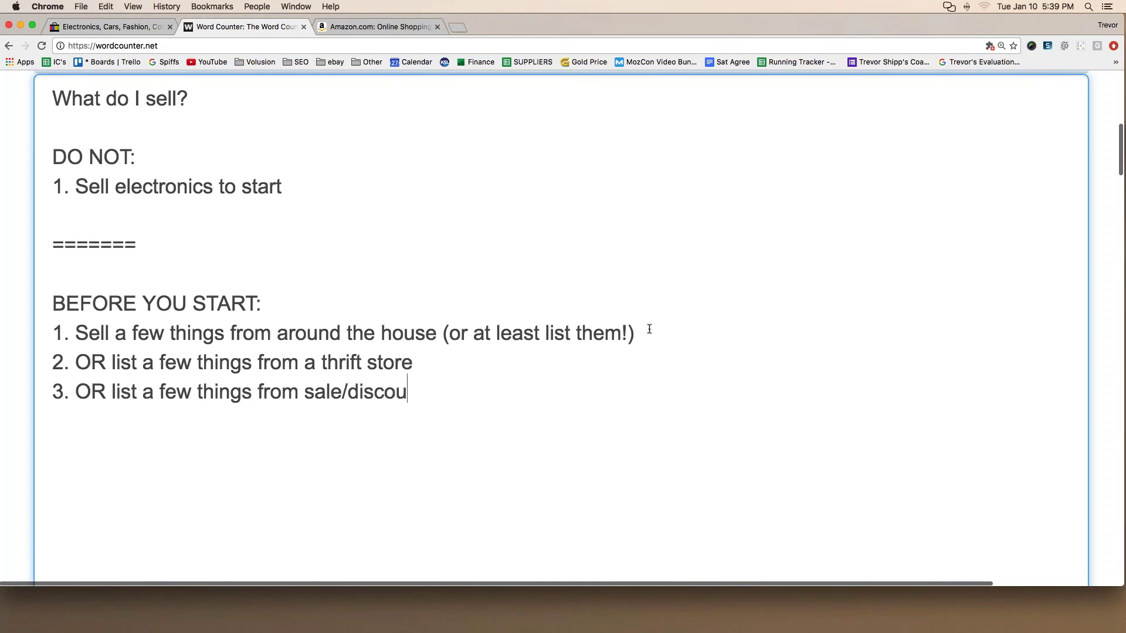
pyautogui.write('items')
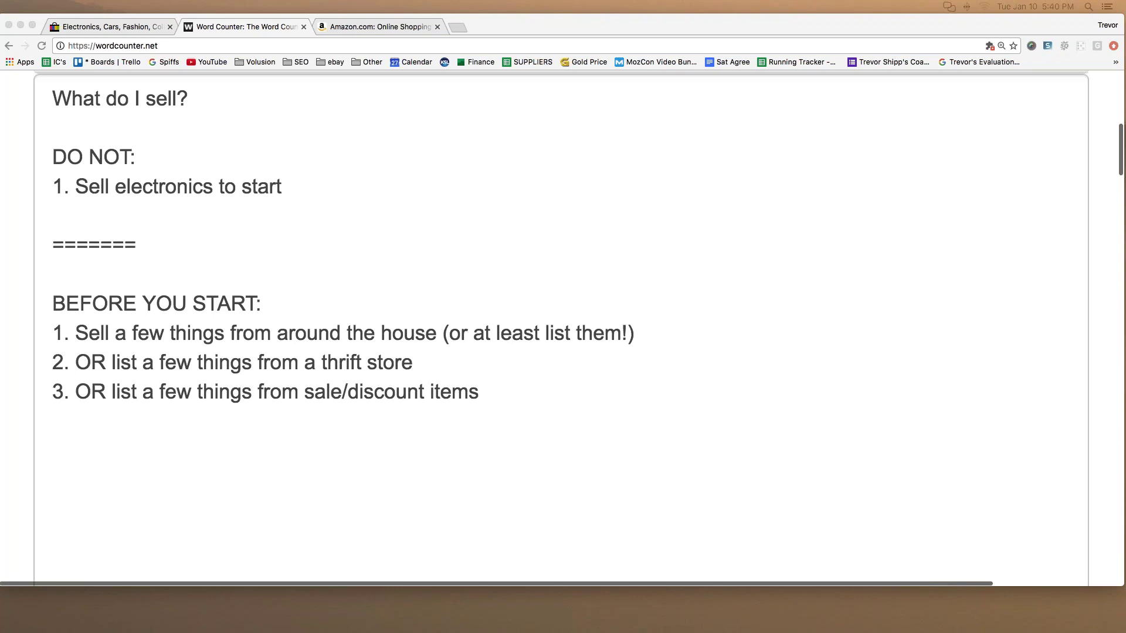
pyautogui.click(495, 392)
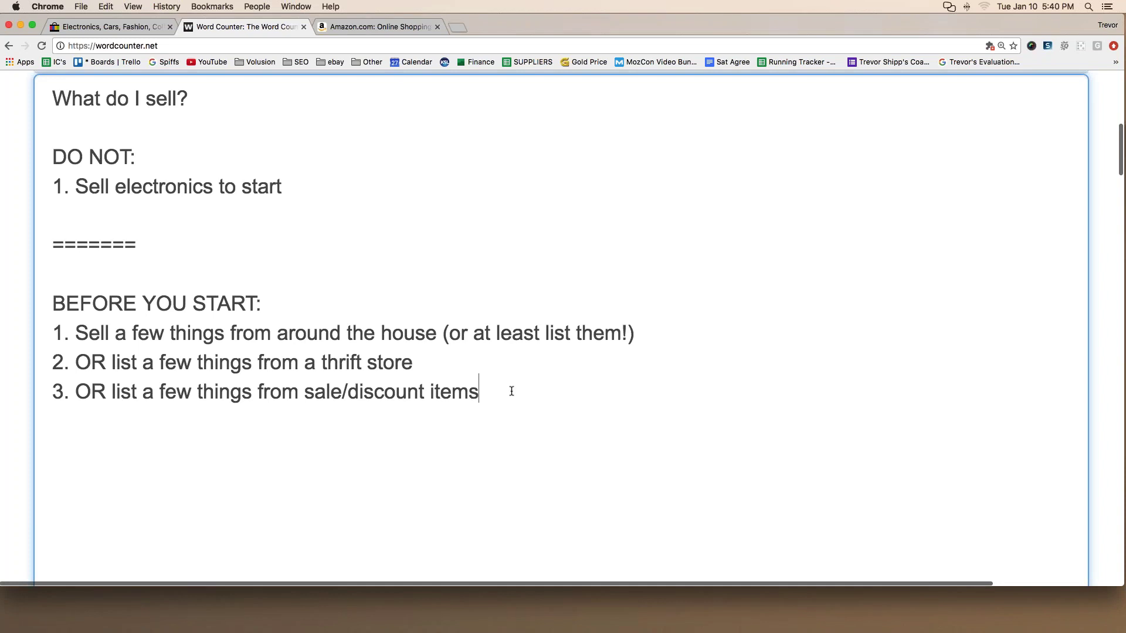
# - Add a ======= divider after item 3 and start a 'Tip #1:' heading
pyautogui.press('Return')
pyautogui.press('Return')
pyautogui.write('=======')
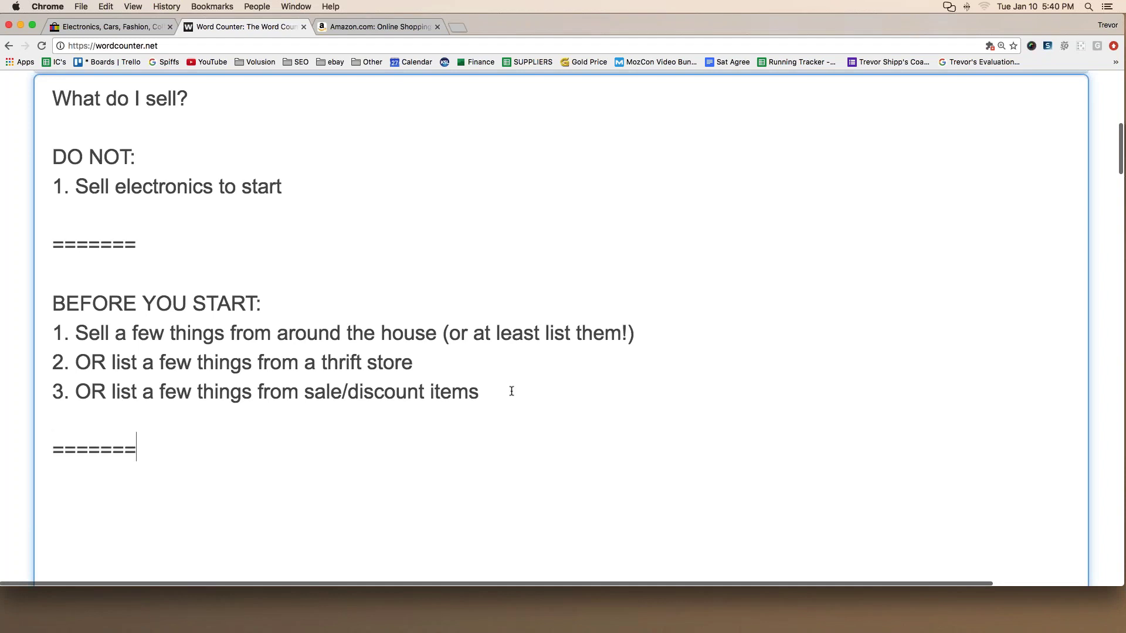
pyautogui.press('Return')
pyautogui.press('Return')
pyautogui.scroll(-3, 595, 398)
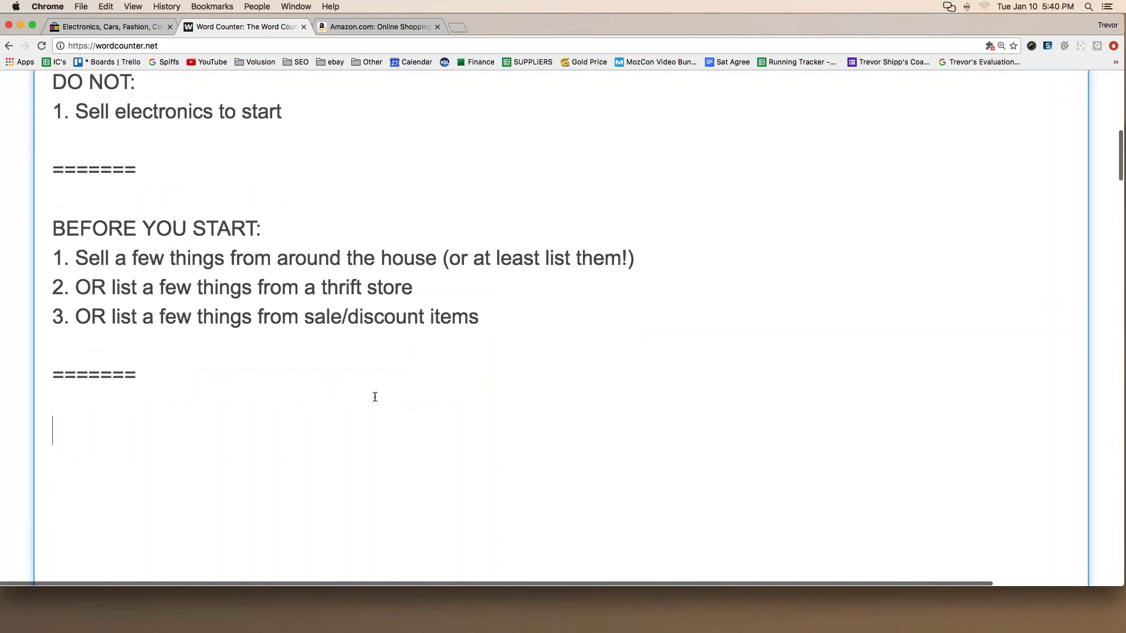
pyautogui.write('Tip')
pyautogui.press('BackSpace')
pyautogui.press('BackSpace')
pyautogui.write('ip #1:')
# - Write the Tip #1 sentence 'List a huge variety of stuff!'
pyautogui.press('Return')
pyautogui.write('1')
pyautogui.press('BackSpace')
pyautogui.write('List')
pyautogui.press('BackSpace')
pyautogui.press('BackSpace')
pyautogui.press('BackSpace')
pyautogui.write('ist a huge varit')
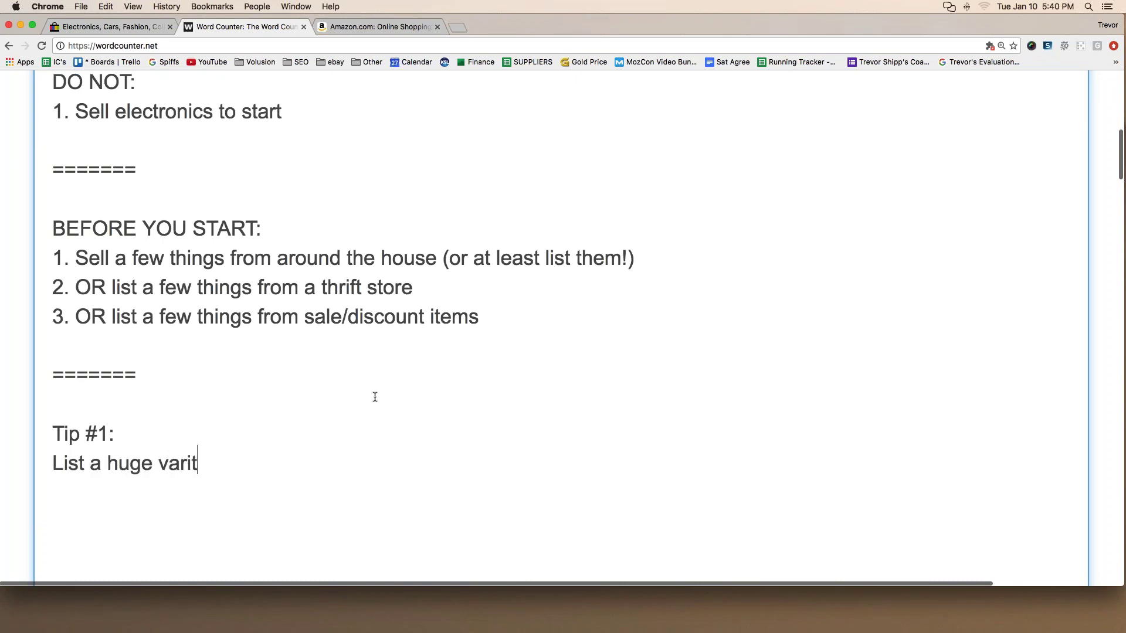
pyautogui.press('BackSpace')
pyautogui.write('ety of stuff!')
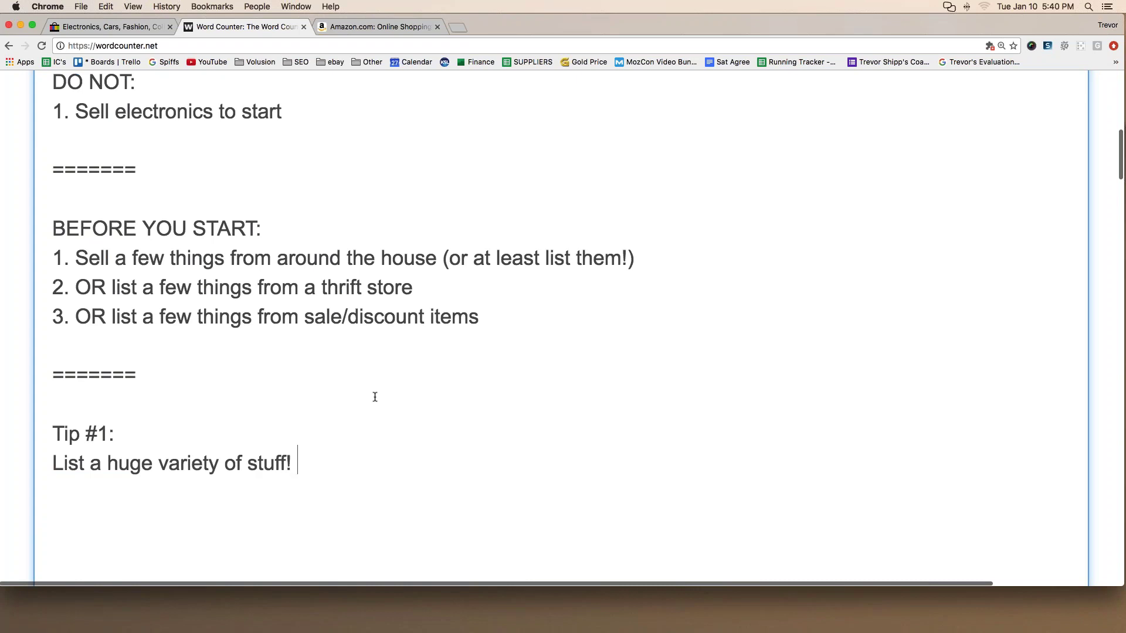
# - Start the dashed list: pet supplies, sporting goods, jewelry and furniture
pyautogui.press('Return')
pyautogui.write('-')
pyautogui.scroll(-5, 409, 385)
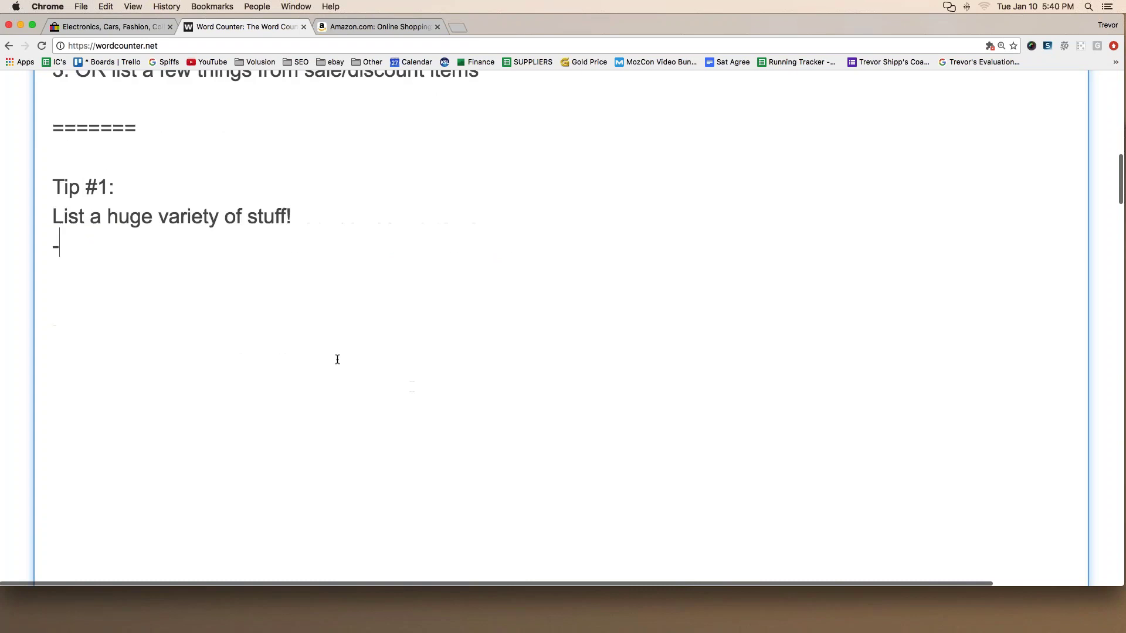
pyautogui.write('pet supplies')
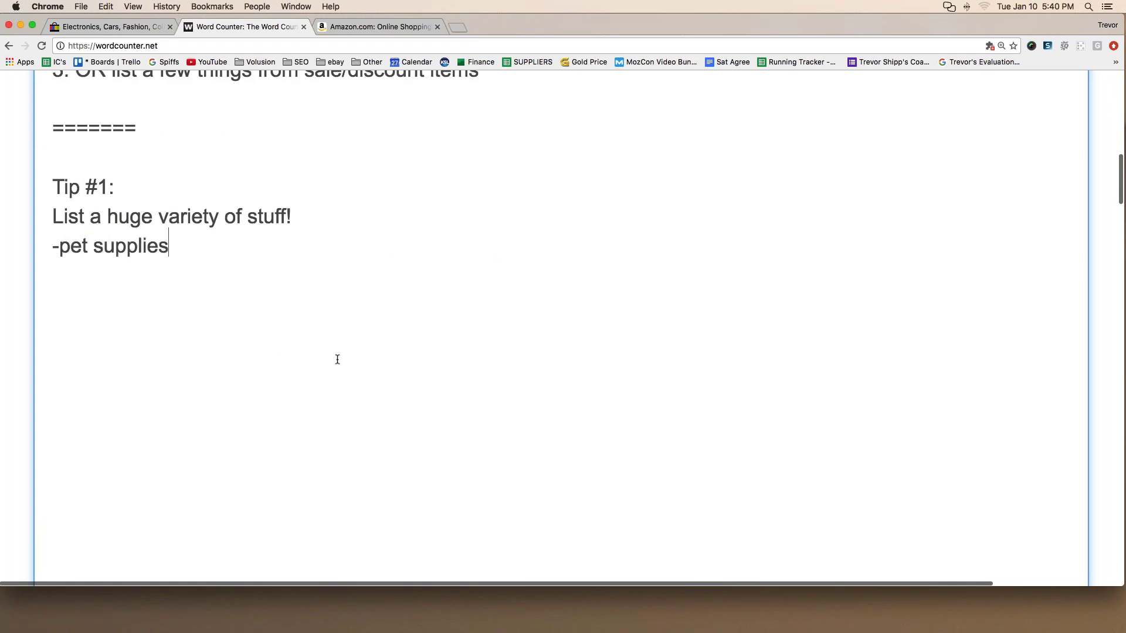
pyautogui.press('Return')
pyautogui.write('-sporting goods')
pyautogui.press('Return')
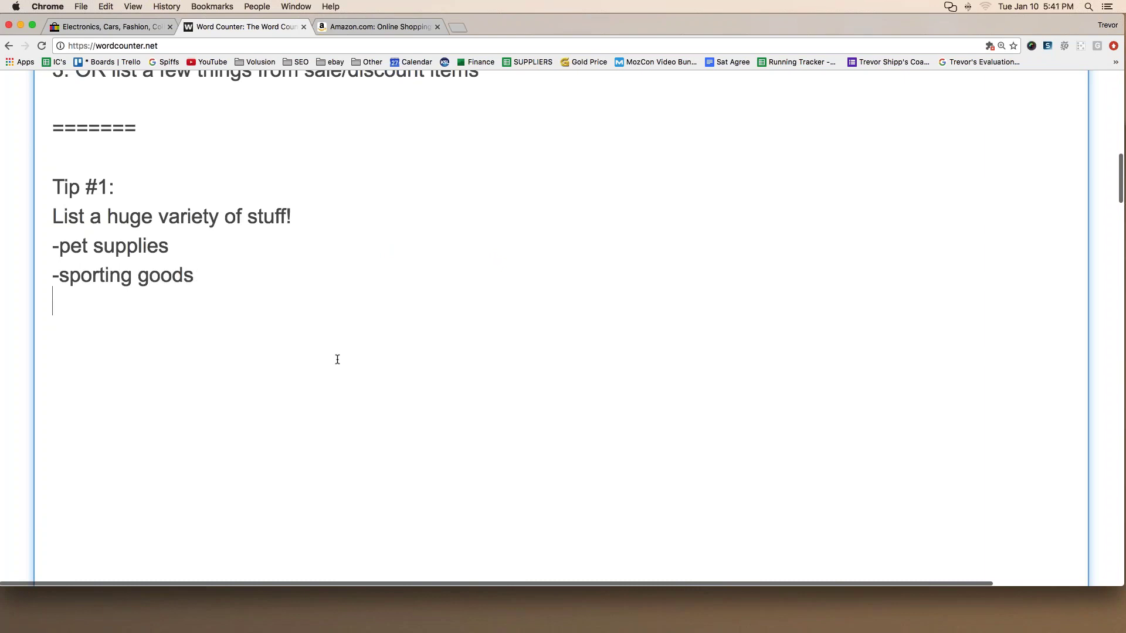
pyautogui.write('-jewelry')
pyautogui.press('Return')
pyautogui.write('-')
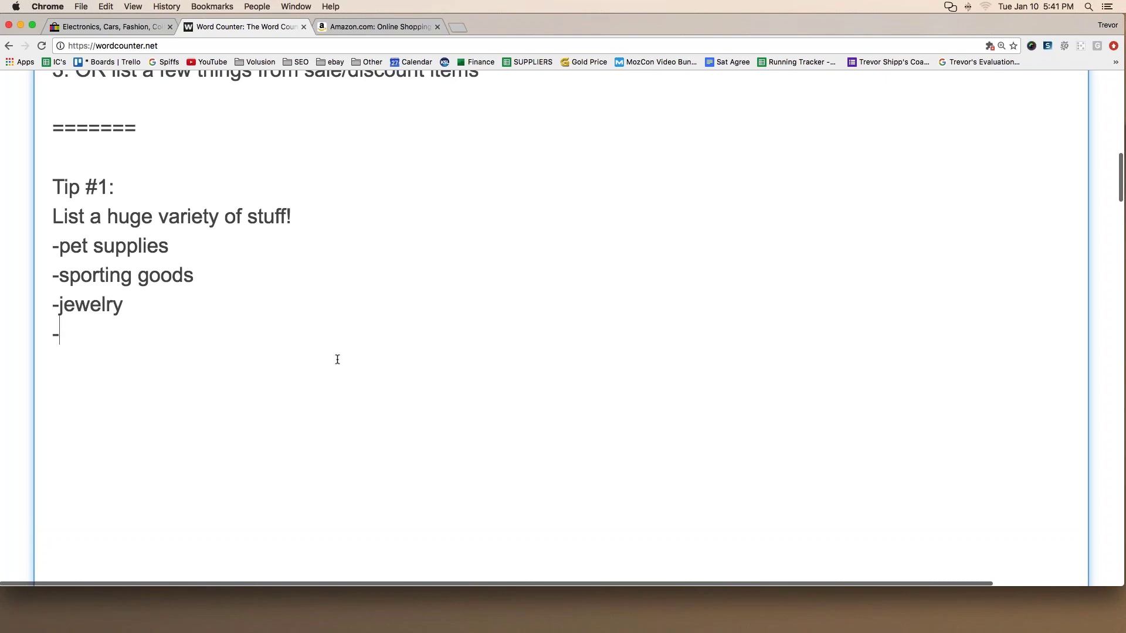
pyautogui.write('furniture')
pyautogui.press('Return')
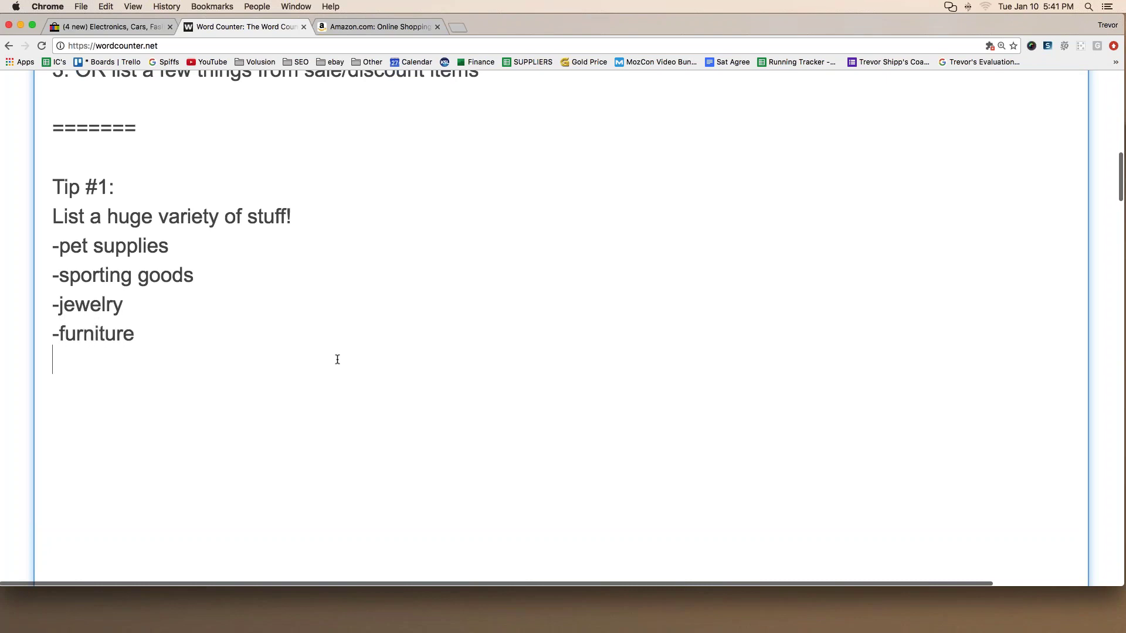
# - Add '-home decor or outdoor decor' and '-seasonal products', fixing their misspellings
pyautogui.write('-home decor or outdoor deoc')
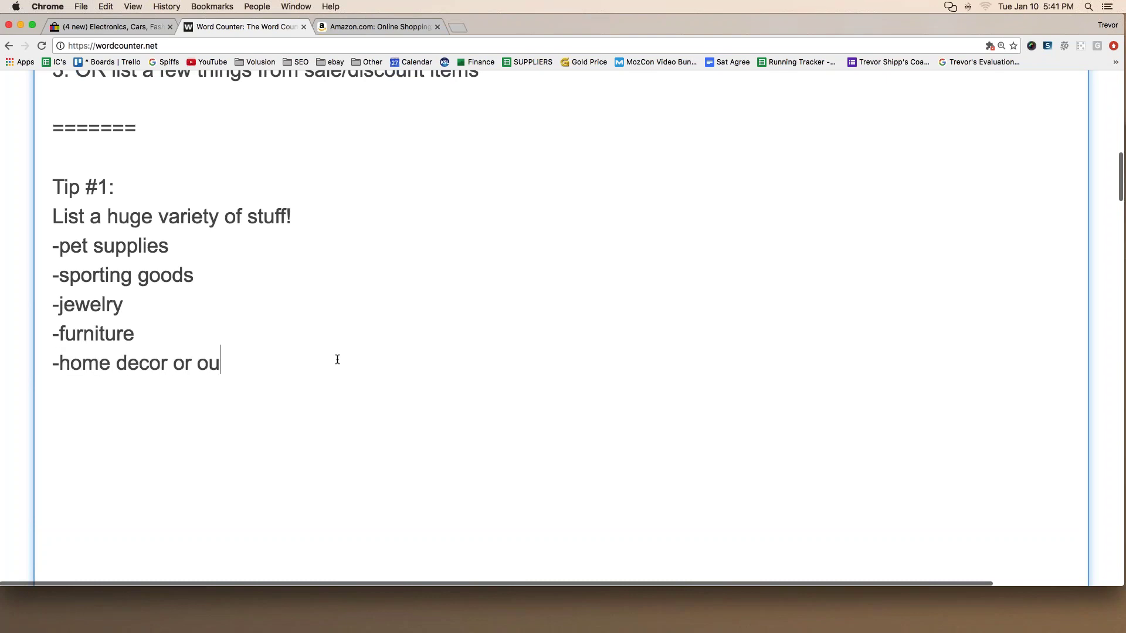
pyautogui.press('BackSpace')
pyautogui.press('BackSpace')
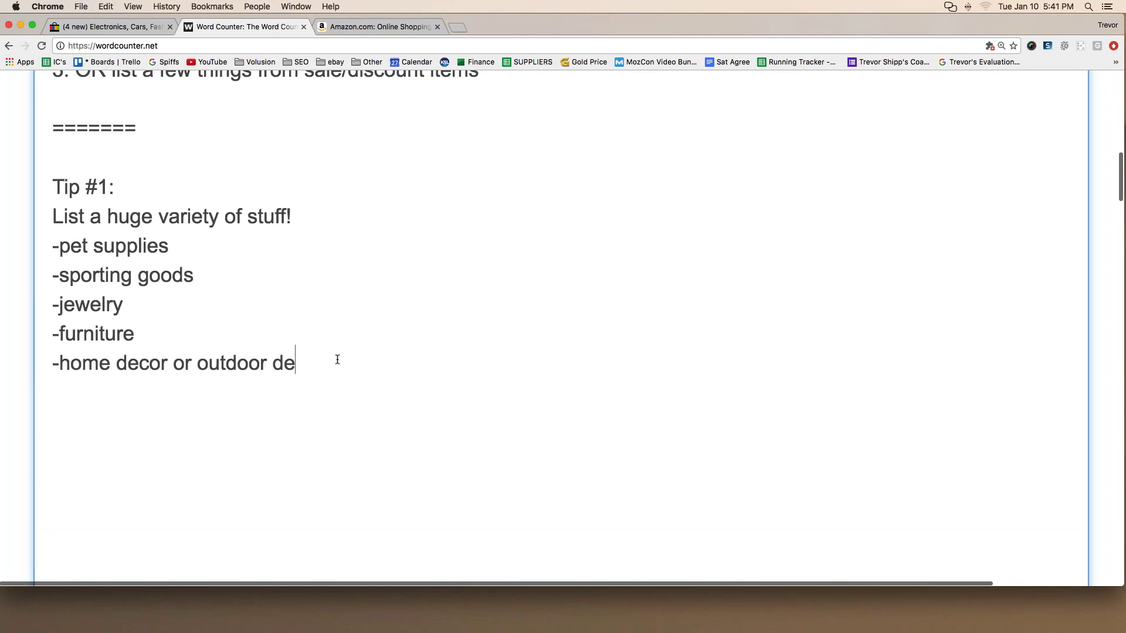
pyautogui.write('cor')
pyautogui.press('Return')
pyautogui.write('-sea')
pyautogui.write('sonal prodcuts')
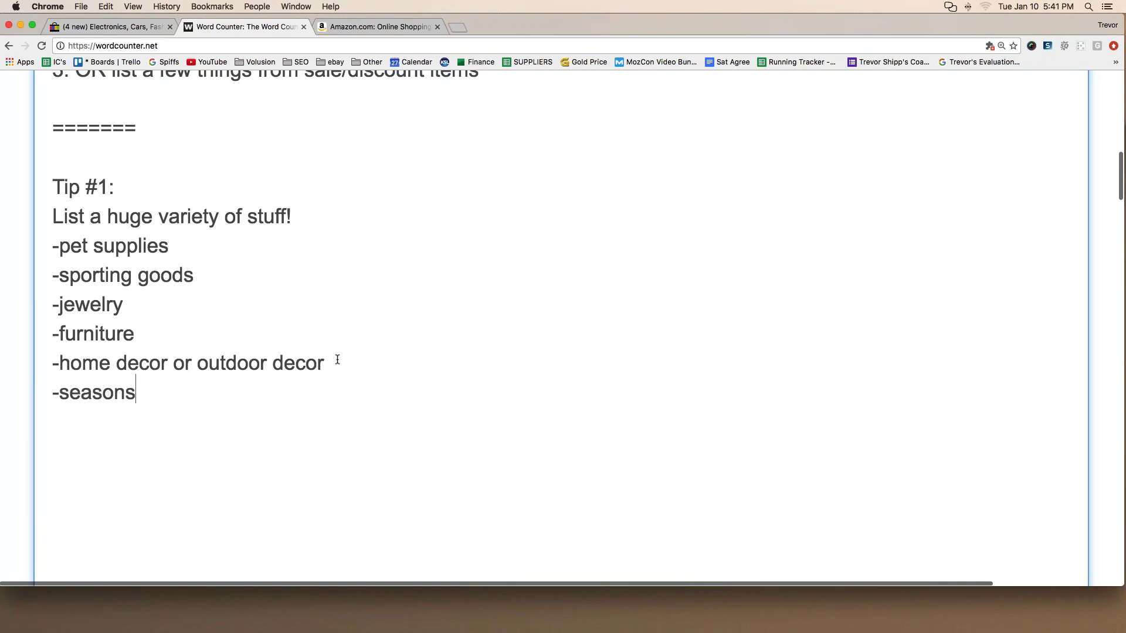
pyautogui.press('Return')
pyautogui.press('Left')
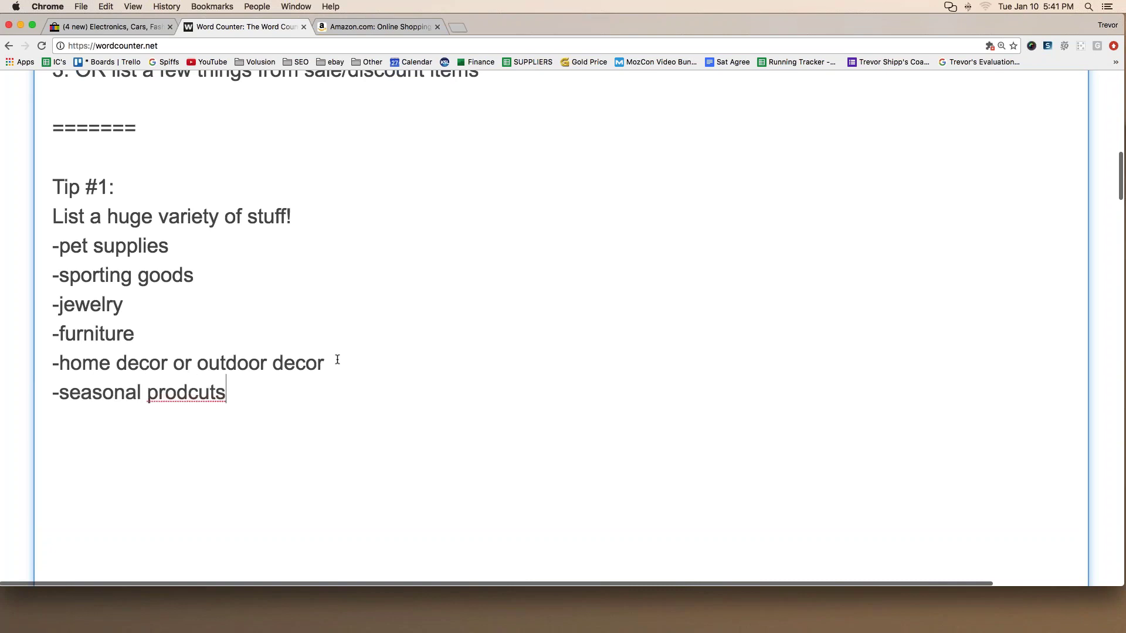
pyautogui.press('BackSpace')
pyautogui.press('BackSpace')
pyautogui.press('BackSpace')
pyautogui.press('BackSpace')
pyautogui.write('ucts')
pyautogui.press('Right')
# - Add warnings '-NO ELECTRONICS' and '-BE CAREFUL ABOUT CLOTHING/SHOES - returns'
pyautogui.write('-NO EL')
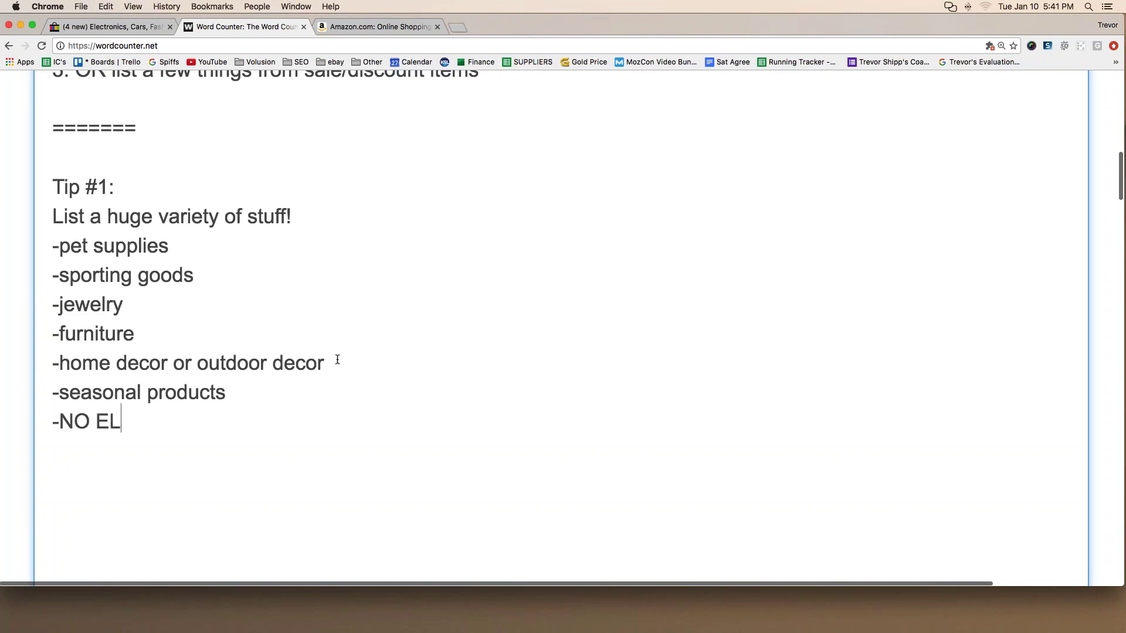
pyautogui.write('ECTRONICS')
pyautogui.press('Return')
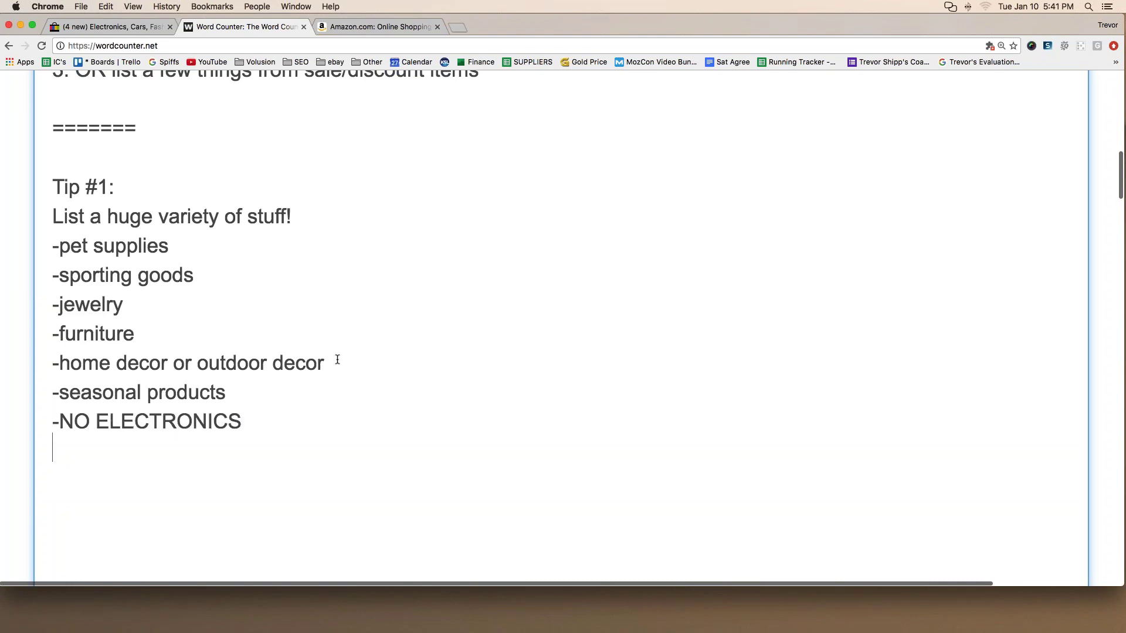
pyautogui.write('-BE CAREFUL ABO')
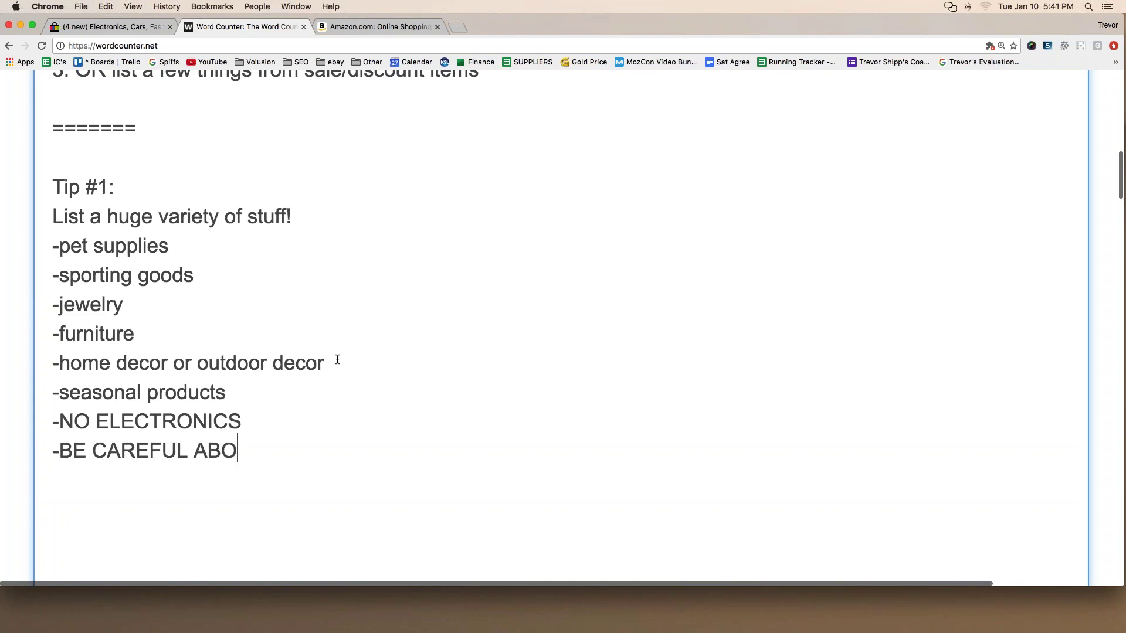
pyautogui.write('UT CLOTHING')
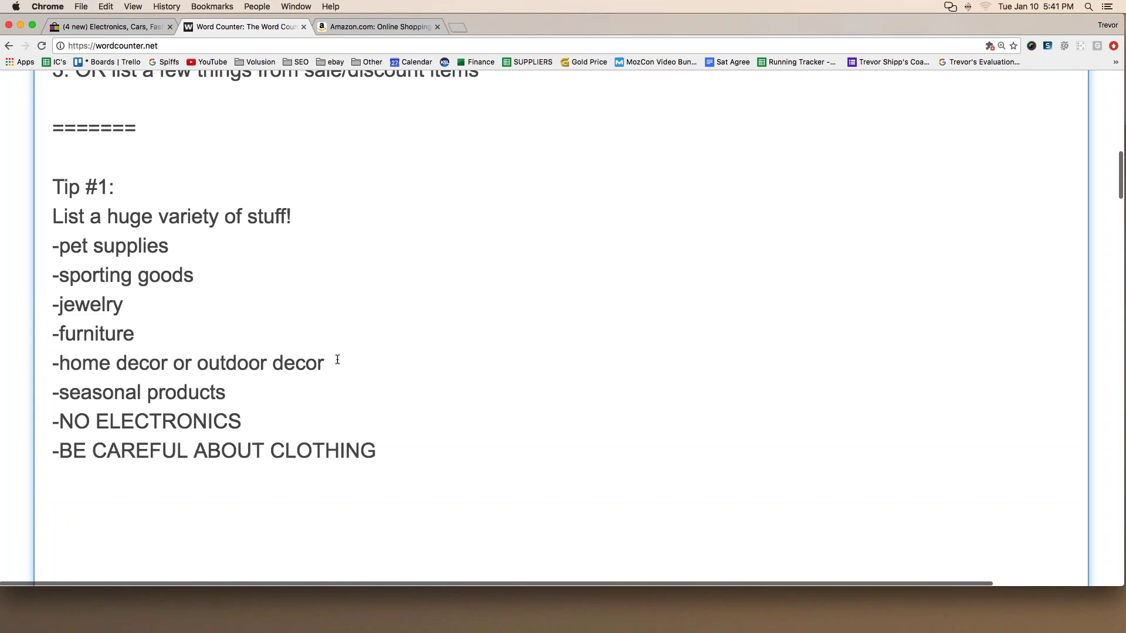
pyautogui.write('/SHOES ')
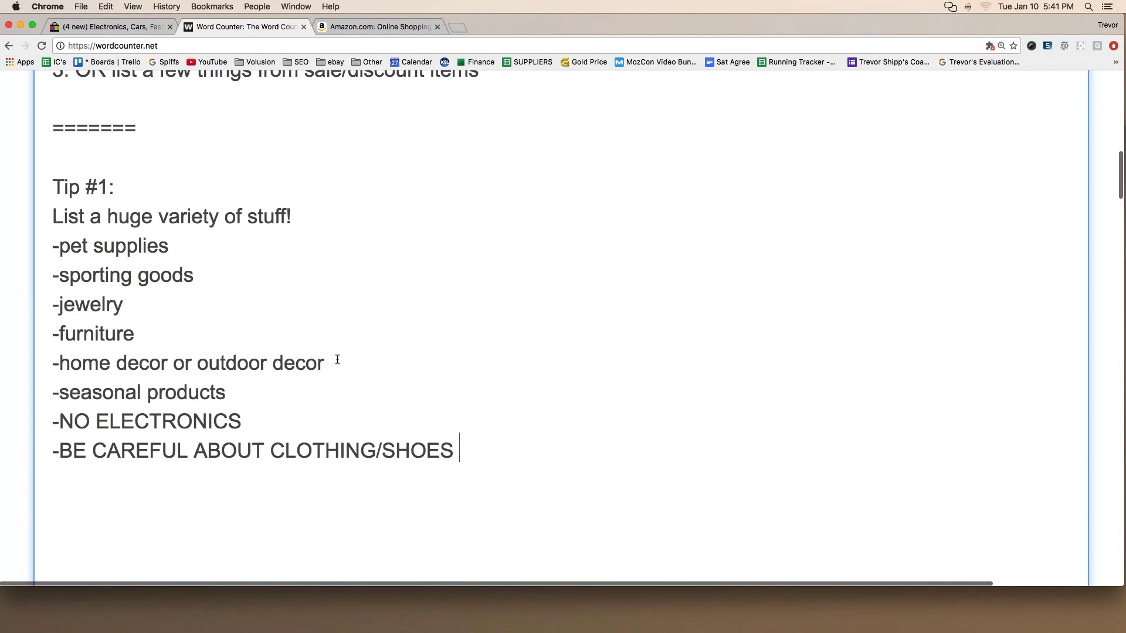
pyautogui.write('- returns')
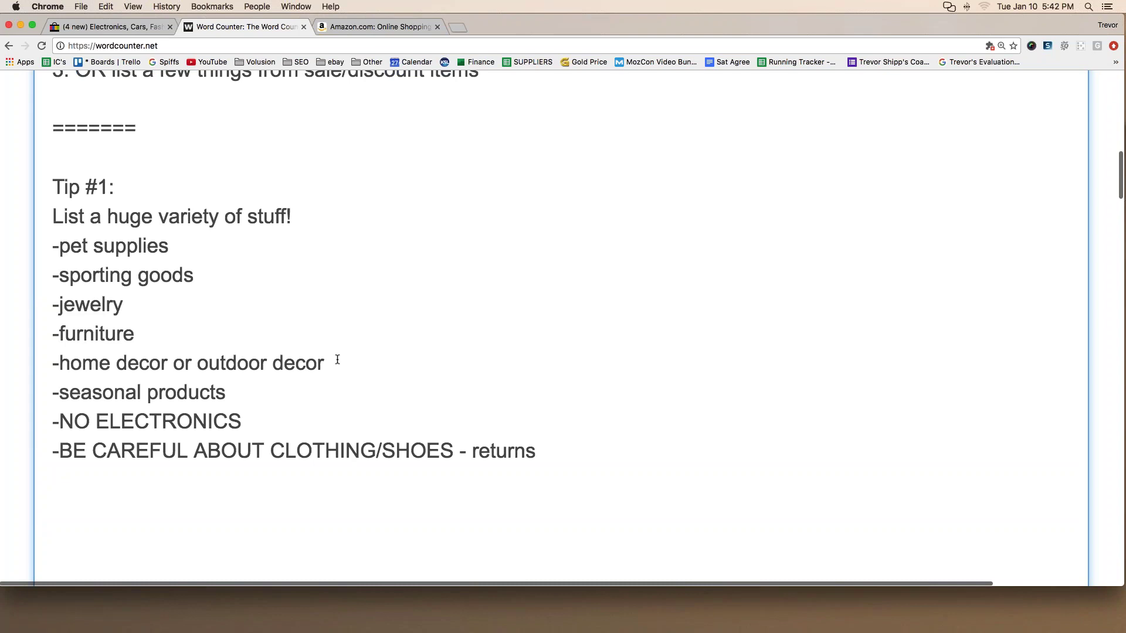
pyautogui.click(61, 509)
# - Below a ====== divider, add a 'WHY?' heading and reason '1. Niche discovery!'
pyautogui.write('======')
pyautogui.press('Return')
pyautogui.write('WHY')
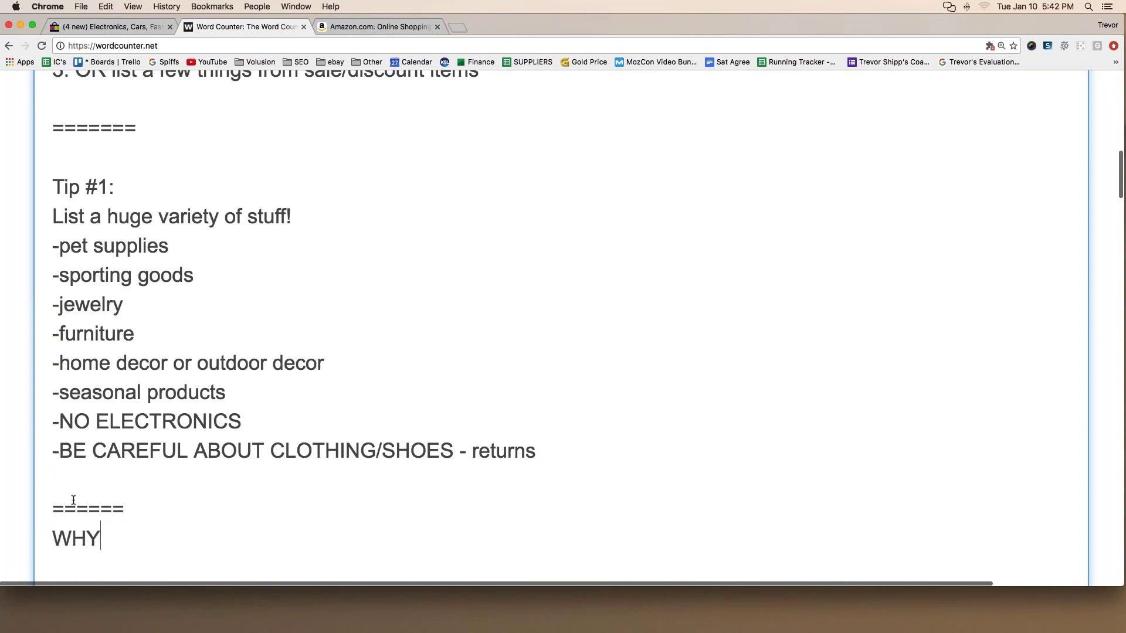
pyautogui.write('?')
pyautogui.press('Return')
pyautogui.scroll(-4, 200, 434)
pyautogui.write('1')
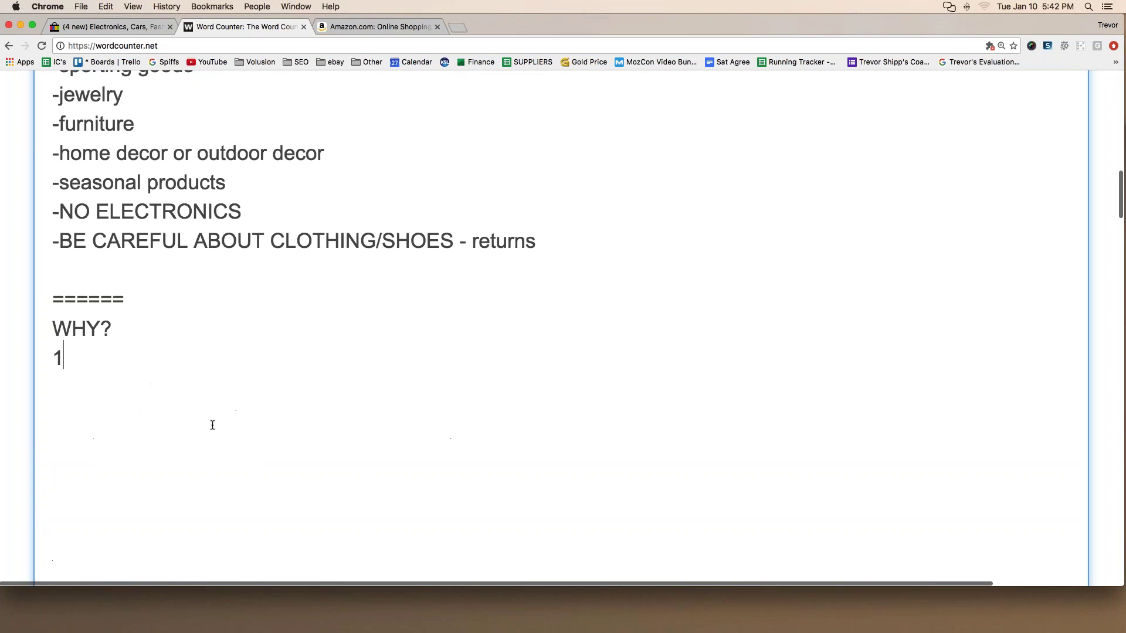
pyautogui.write('. Niche discovery')
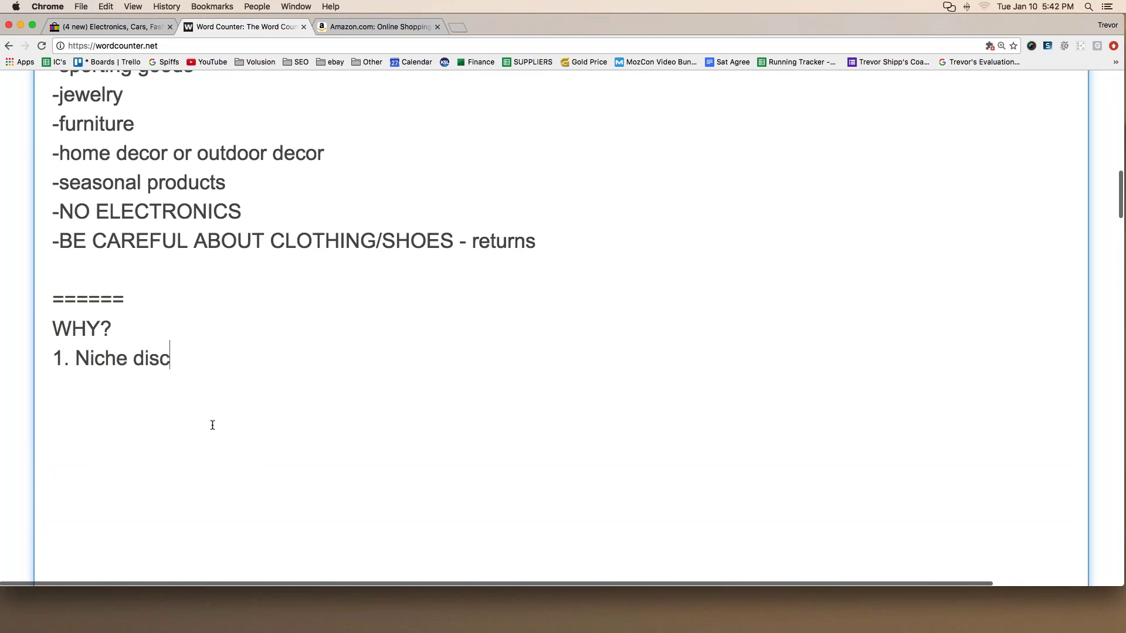
pyautogui.write('!')
# - On Amazon, search for 'office furniture' and check the result count
pyautogui.click(378, 26)
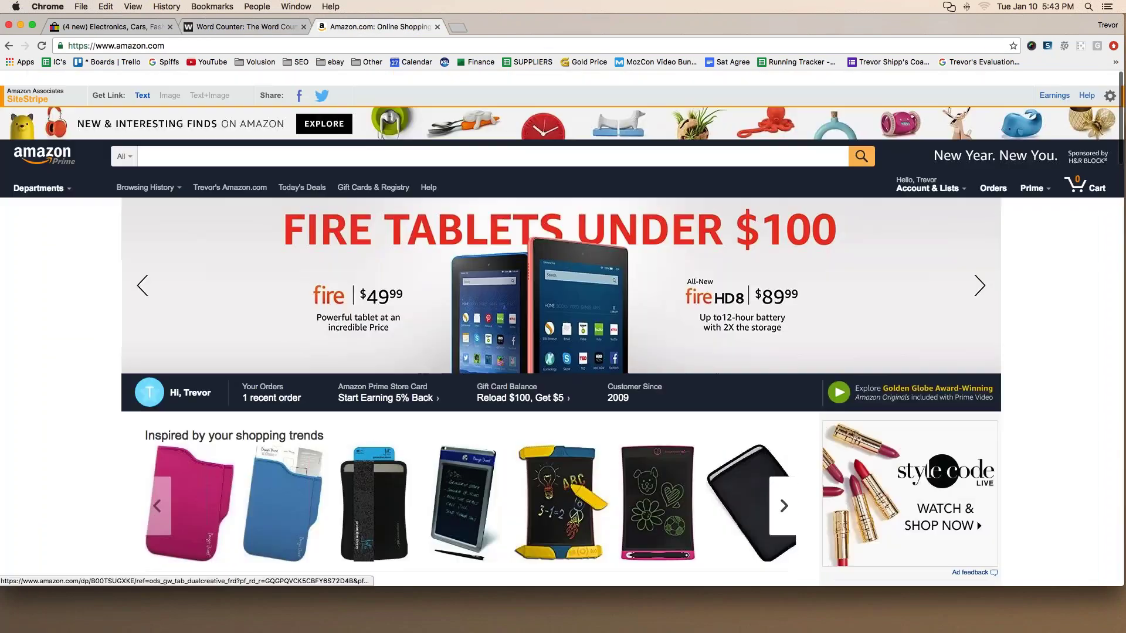
pyautogui.write('office furn')
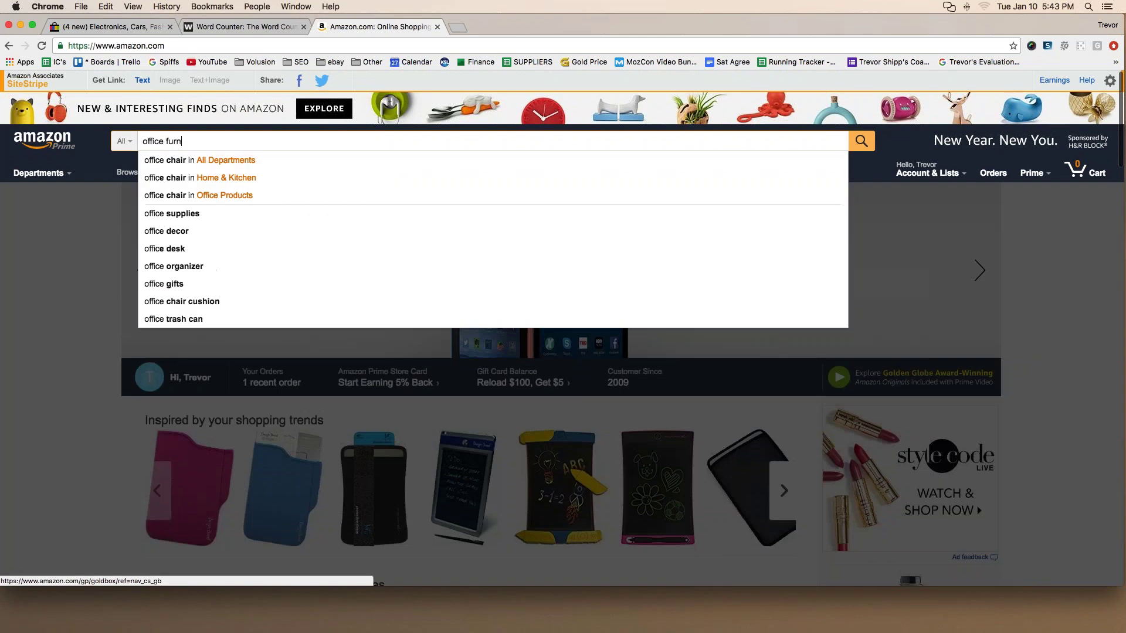
pyautogui.write('iture')
pyautogui.press('Return')
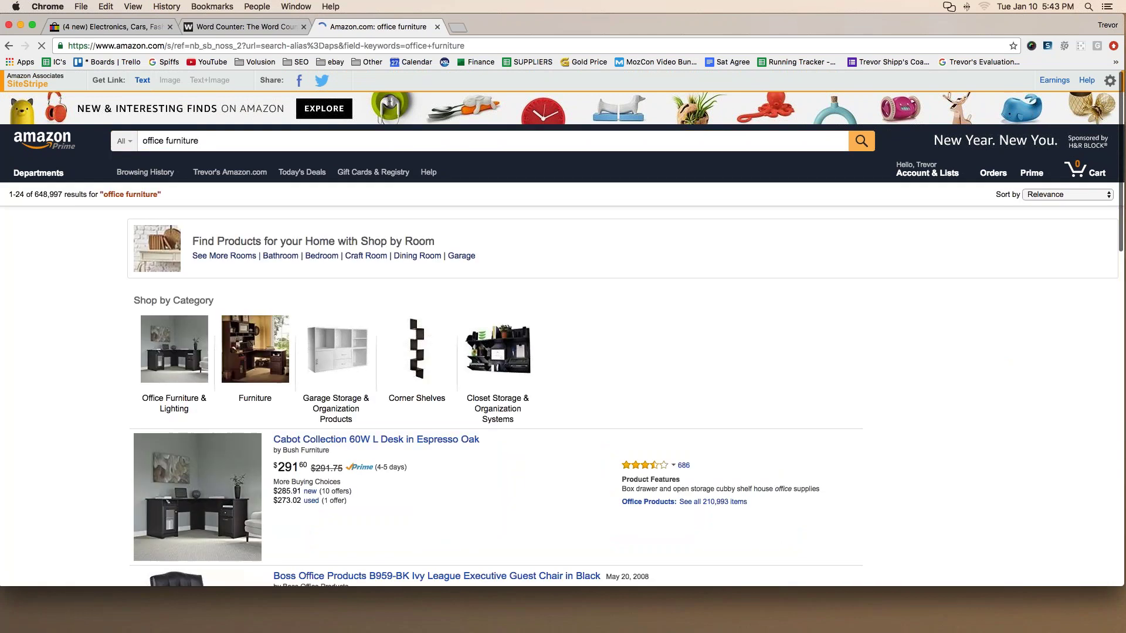
pyautogui.scroll(-5, 256, 367)
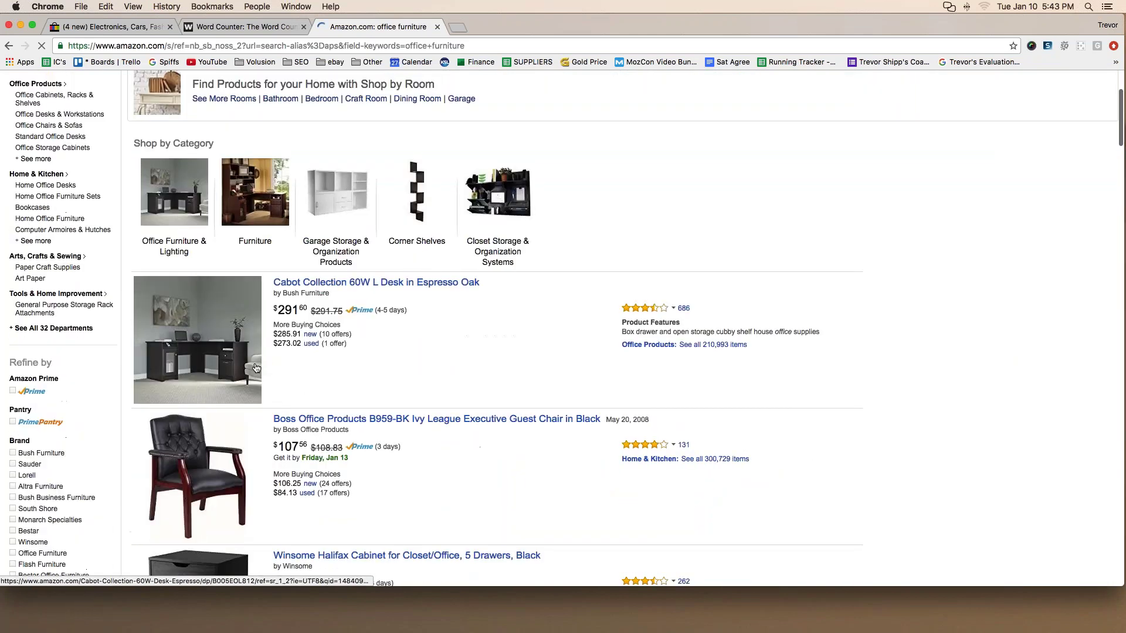
pyautogui.scroll(5, 256, 367)
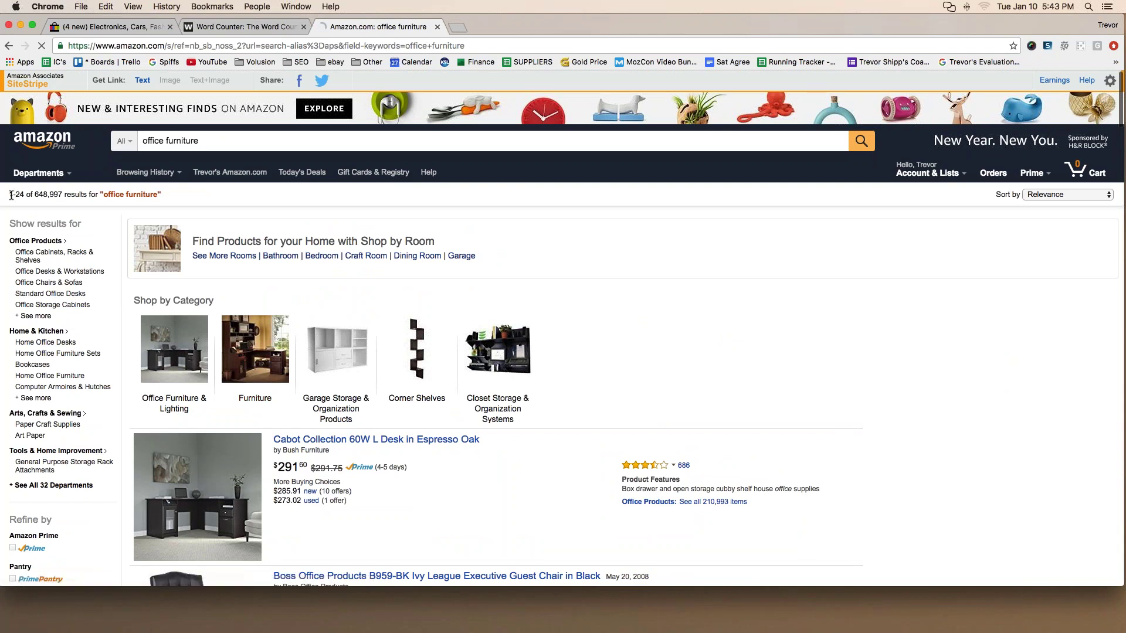
pyautogui.moveTo(12, 195); pyautogui.dragTo(59, 194)
# - Replace the query with 'office chairs' and browse down the results
pyautogui.tripleClick(217, 141)
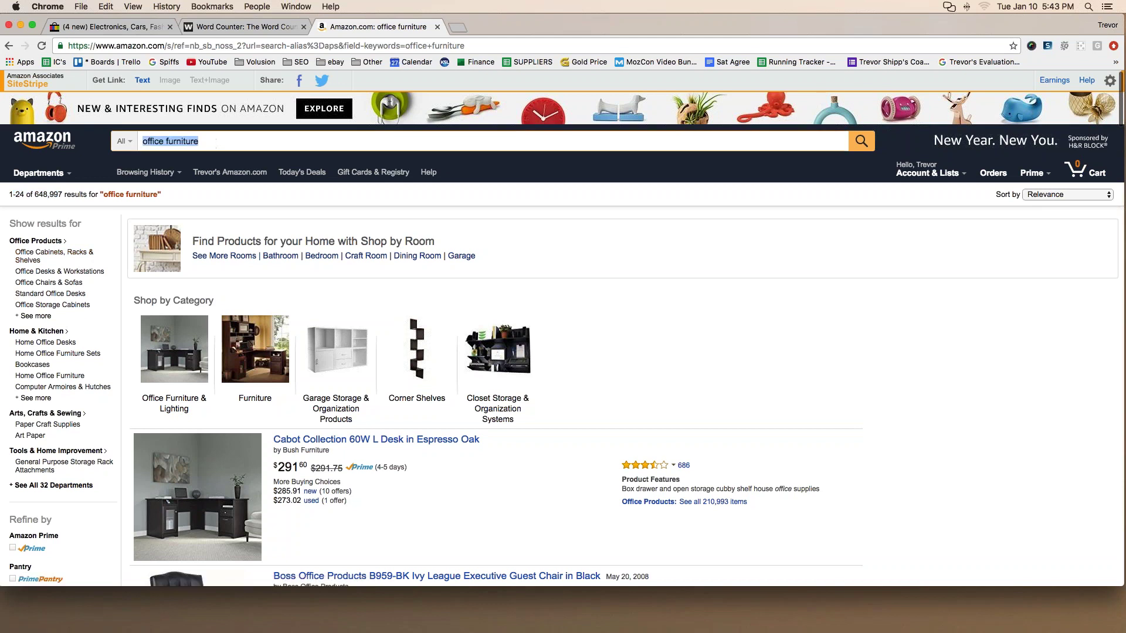
pyautogui.write('office chairs')
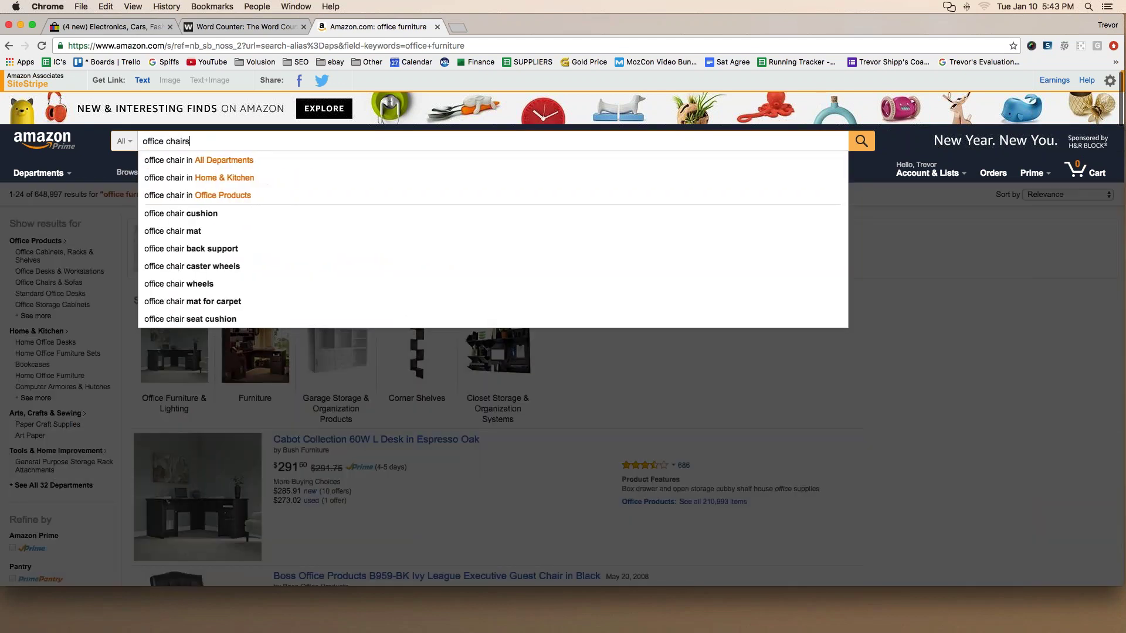
pyautogui.press('Return')
pyautogui.scroll(-2, 562, 328)
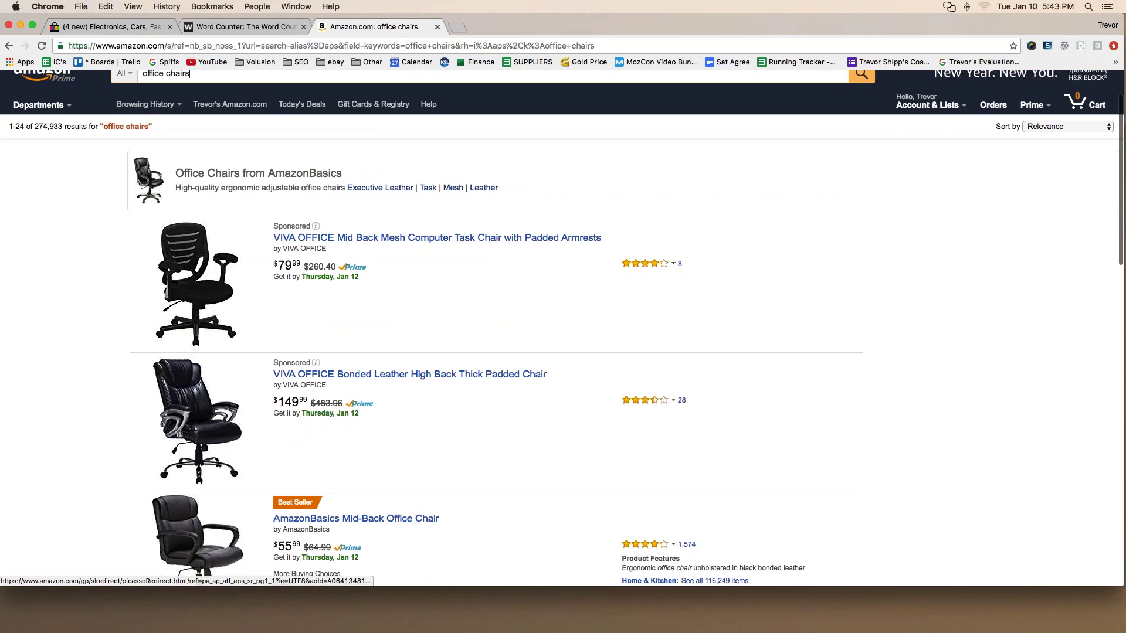
pyautogui.scroll(-10, 244, 295)
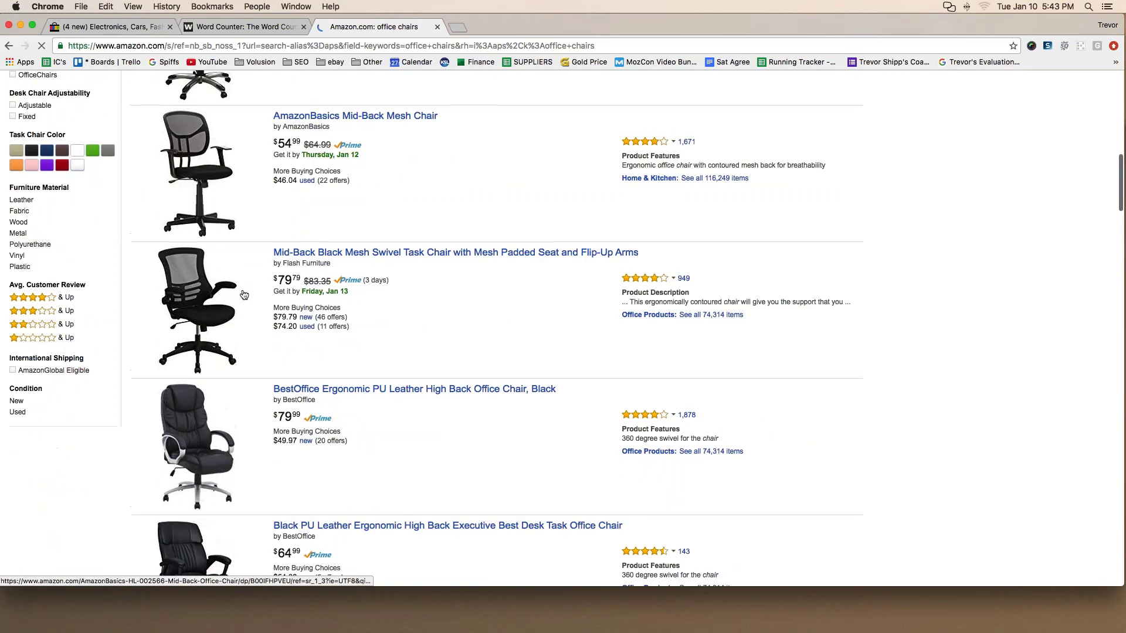
pyautogui.scroll(-10, 244, 295)
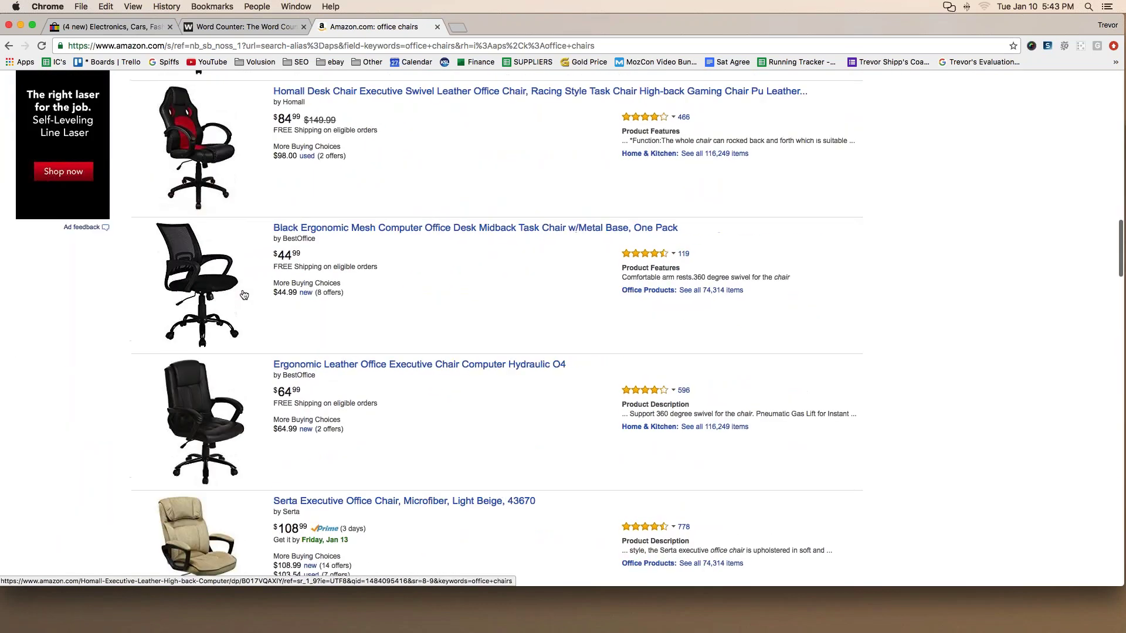
pyautogui.scroll(-18, 244, 295)
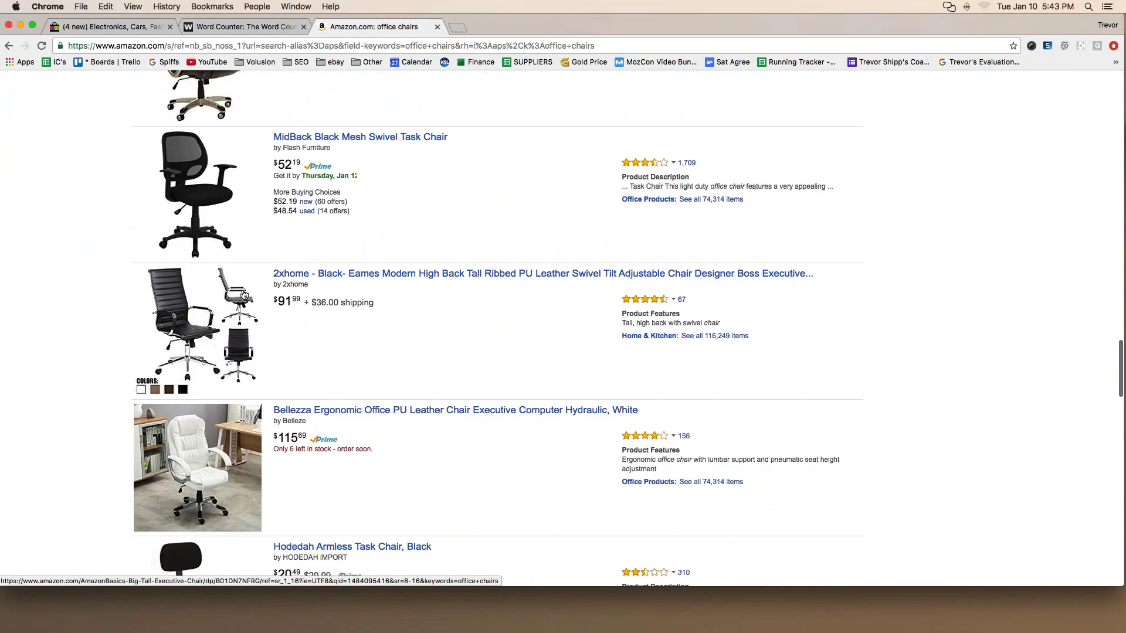
pyautogui.scroll(-18, 243, 295)
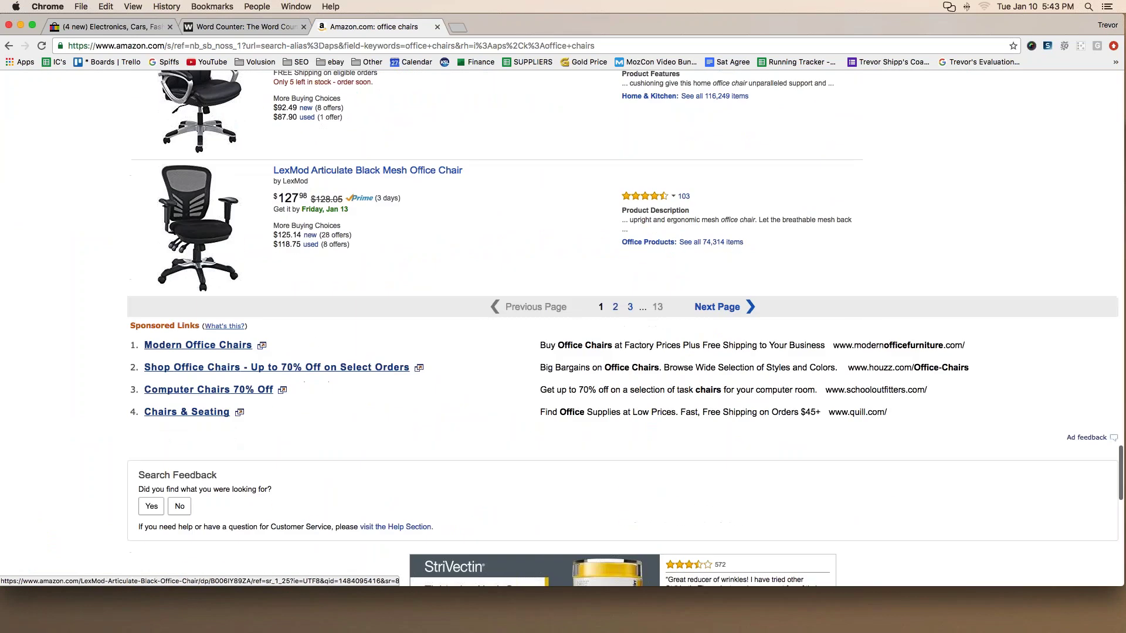
# - Go to results page 2 and open the pink Urban Shop Swivel Mesh Task Chair
pyautogui.click(615, 306)
pyautogui.scroll(-9, 563, 328)
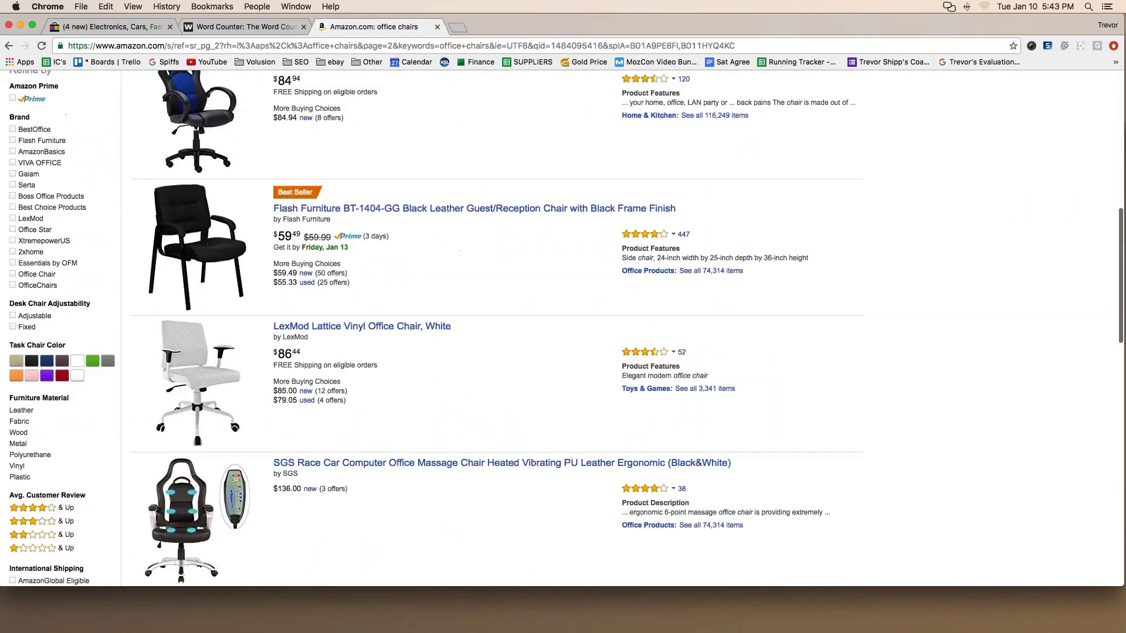
pyautogui.scroll(-9, 562, 328)
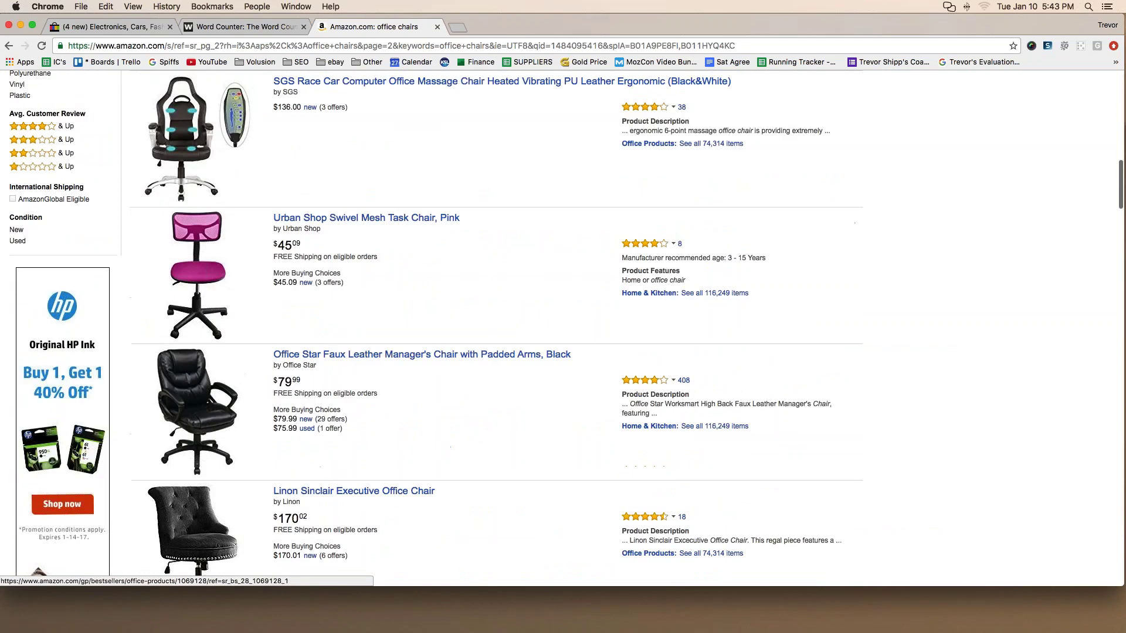
pyautogui.scroll(-1, 563, 328)
pyautogui.click(366, 276)
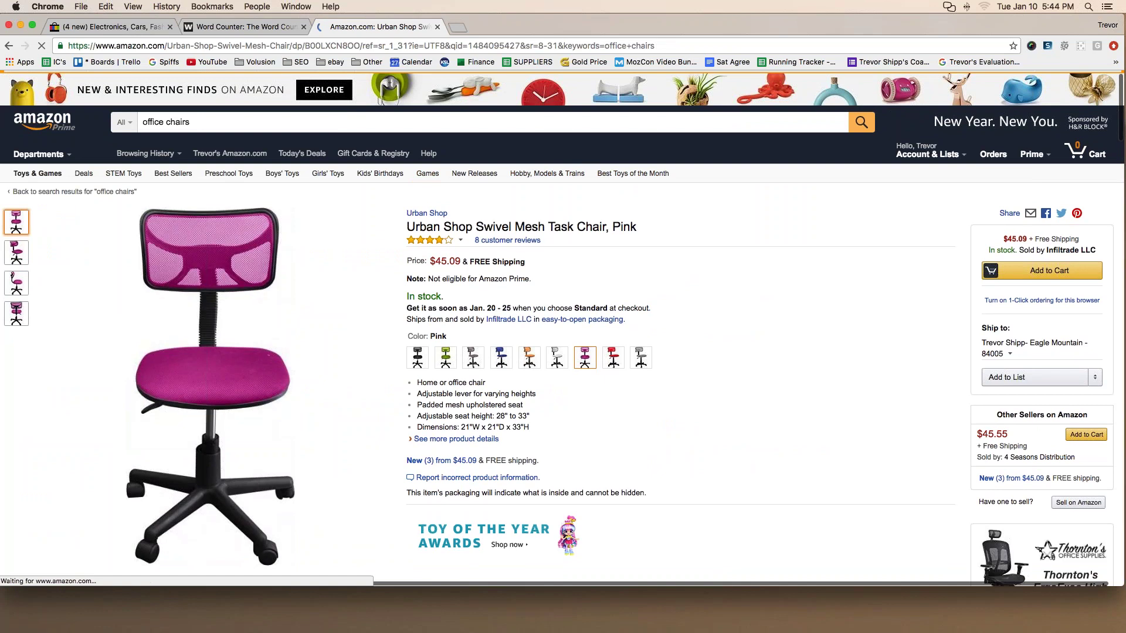
pyautogui.moveTo(231, 296)
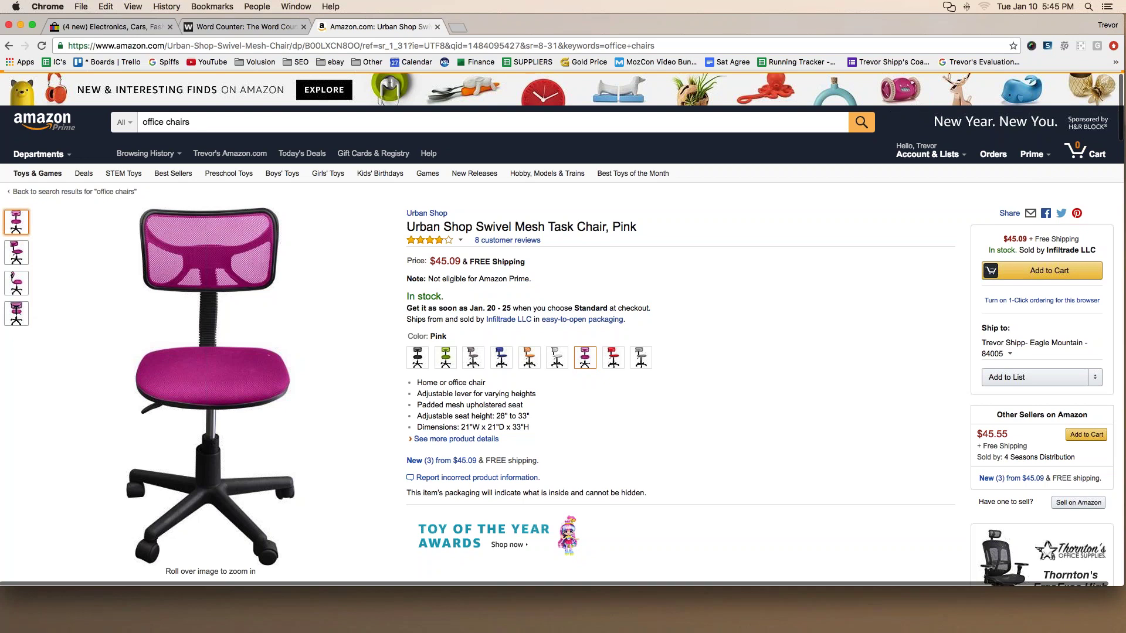
# - Add reason '2. No analysis paralysis!' and highlight the NO ELECTRONICS and clothing/shoes warnings
pyautogui.click(223, 27)
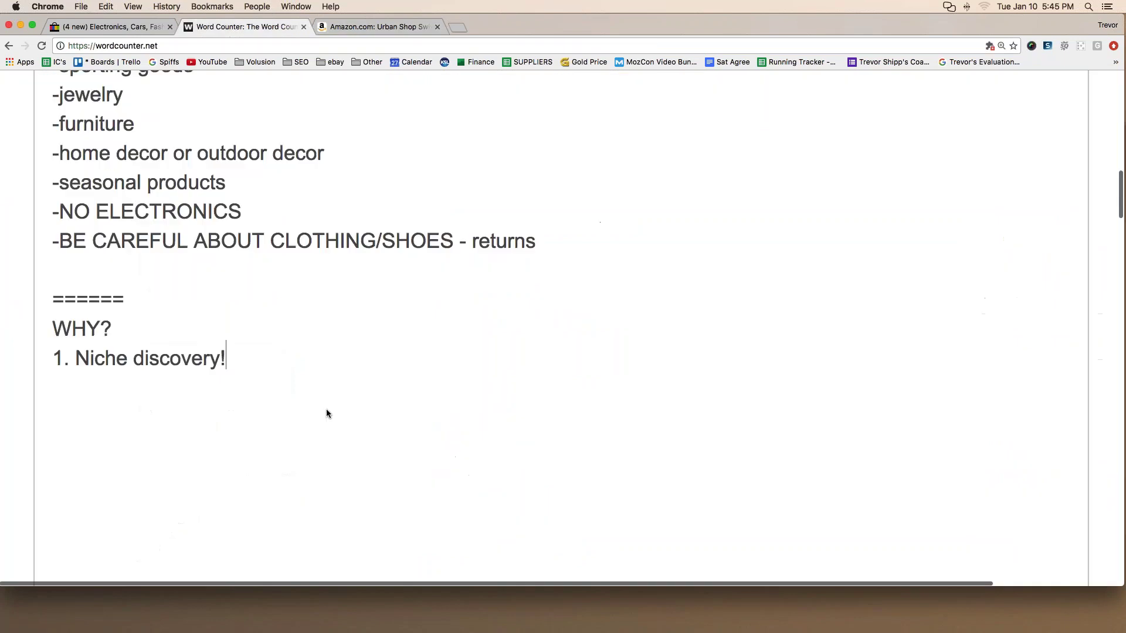
pyautogui.click(243, 367)
pyautogui.press('Return')
pyautogui.press('Return')
pyautogui.write('2. S')
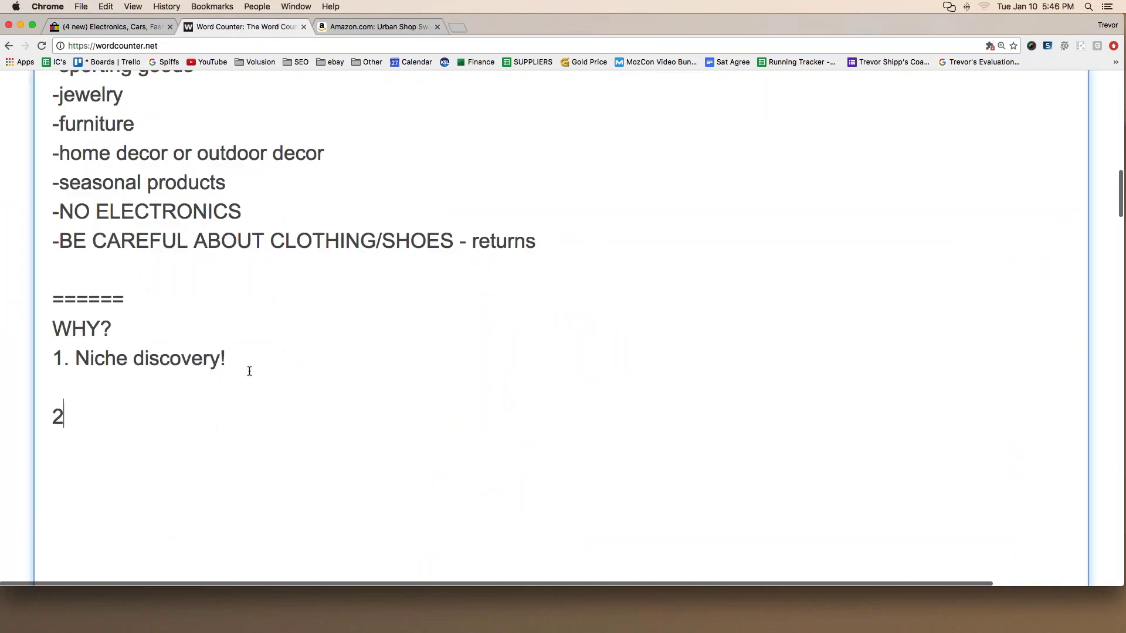
pyautogui.press('BackSpace')
pyautogui.press('BackSpace')
pyautogui.press('BackSpace')
pyautogui.press('BackSpace')
pyautogui.press('BackSpace')
pyautogui.write('2. No anal')
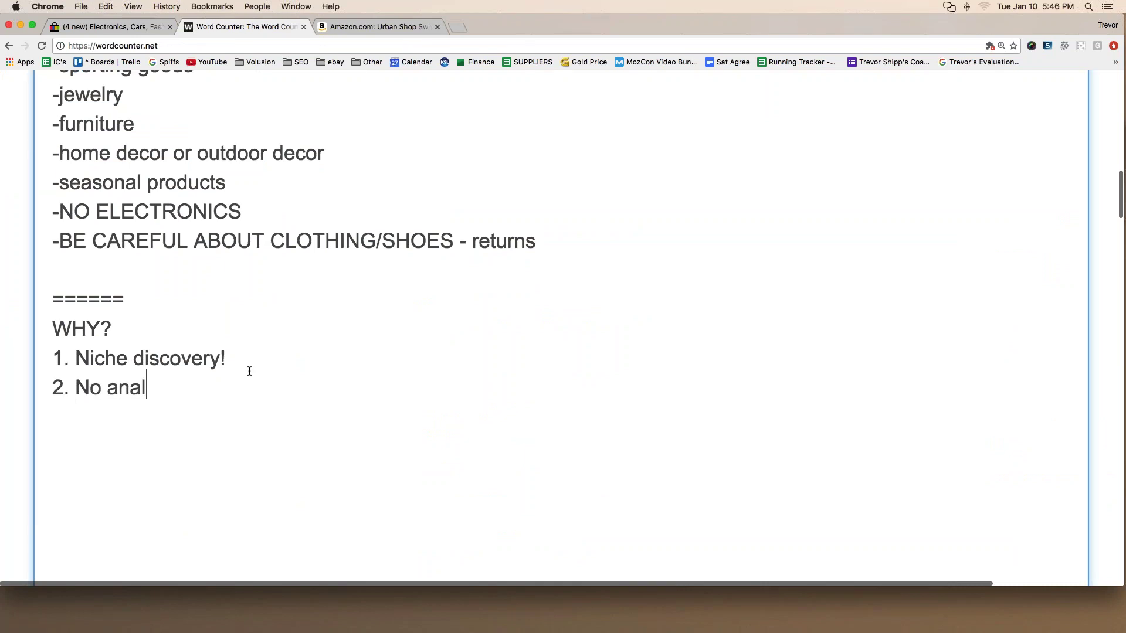
pyautogui.write('ysis paralys')
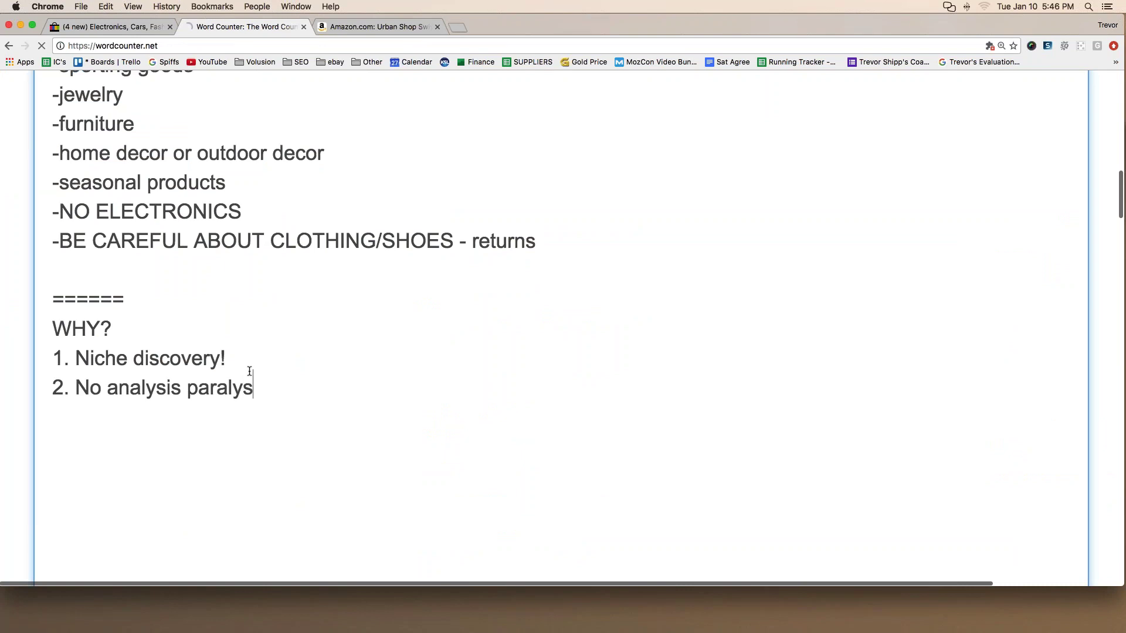
pyautogui.write('is')
pyautogui.press('BackSpace')
pyautogui.write('!')
pyautogui.moveTo(58, 211); pyautogui.dragTo(241, 212)
pyautogui.moveTo(59, 241); pyautogui.dragTo(540, 249)
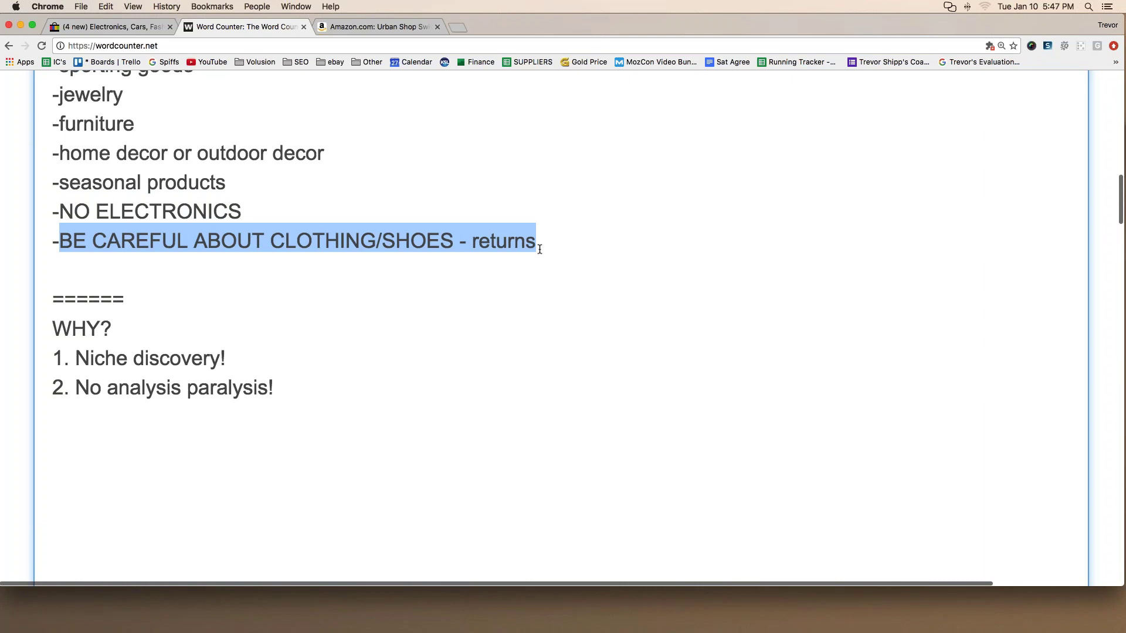
# - Add reason '3. This strategy helps you with SPEED!', fixing the misspelled 'strategy'
pyautogui.click(229, 415)
pyautogui.press('Return')
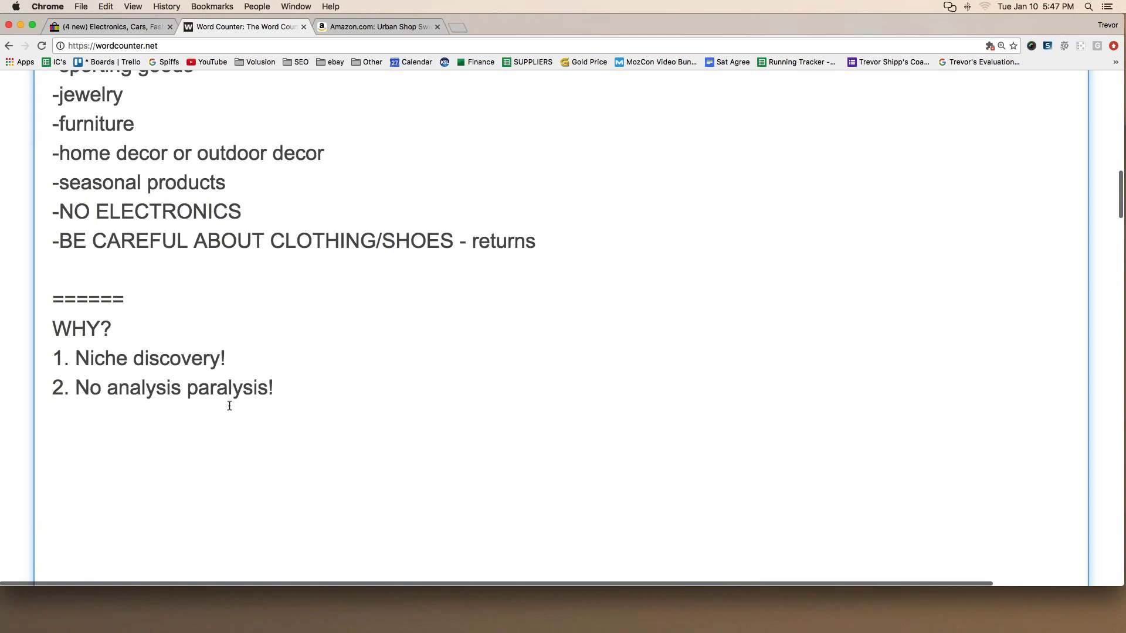
pyautogui.write('3. This stara')
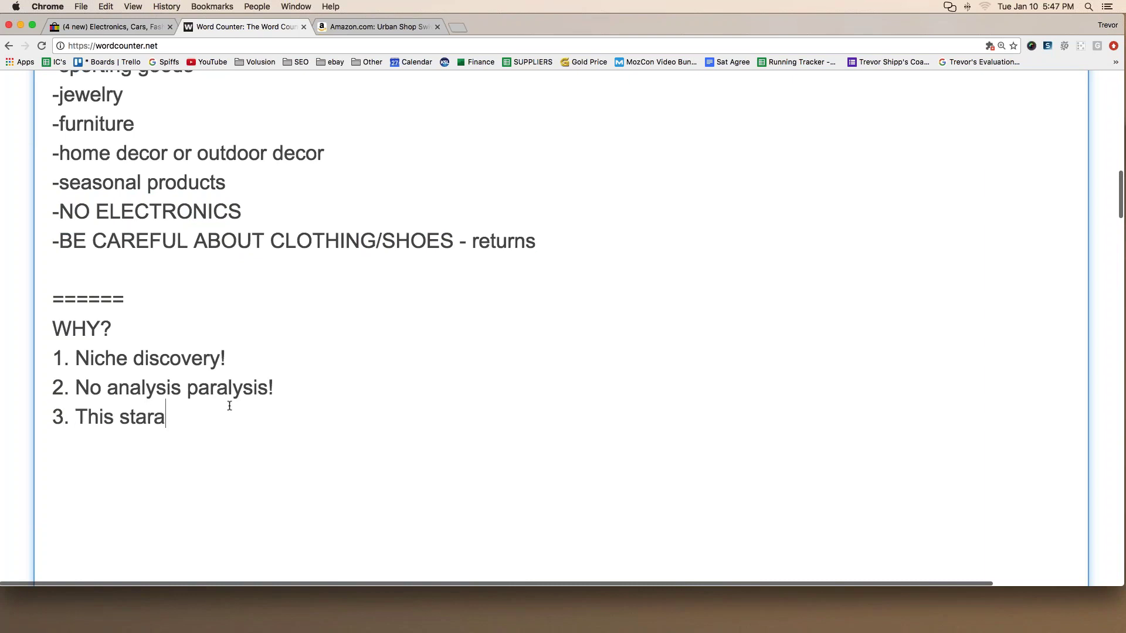
pyautogui.press('BackSpace')
pyautogui.press('BackSpace')
pyautogui.press('BackSpace')
pyautogui.write('reat')
pyautogui.press('BackSpace')
pyautogui.press('BackSpace')
pyautogui.press('BackSpace')
pyautogui.write('atgey')
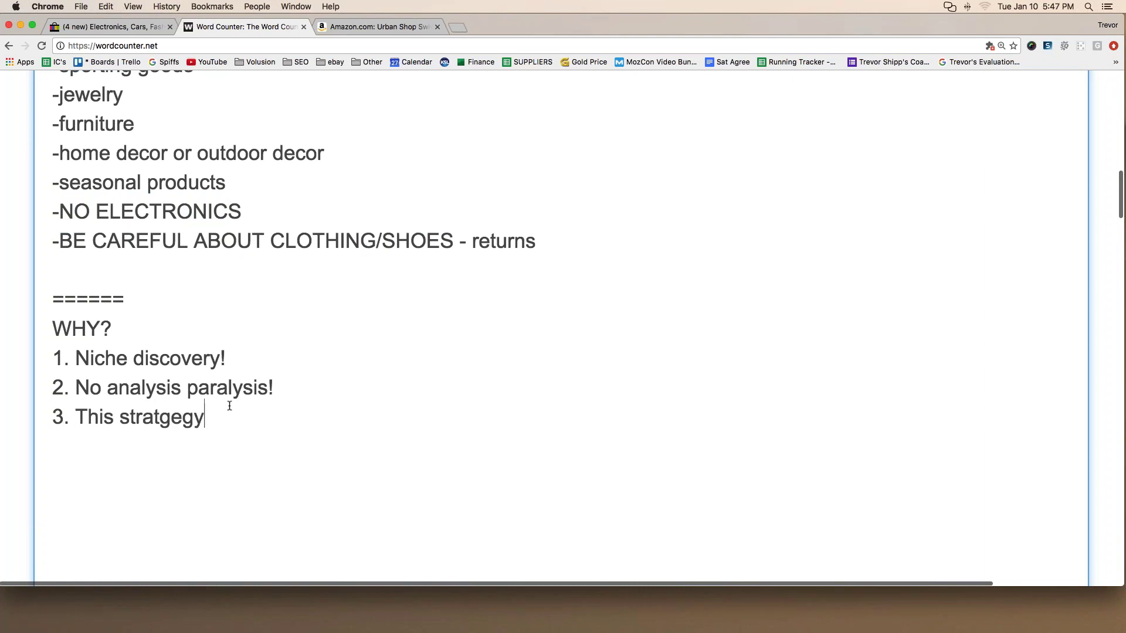
pyautogui.press('BackSpace')
pyautogui.press('BackSpace')
pyautogui.press('BackSpace')
pyautogui.write('egy helps y')
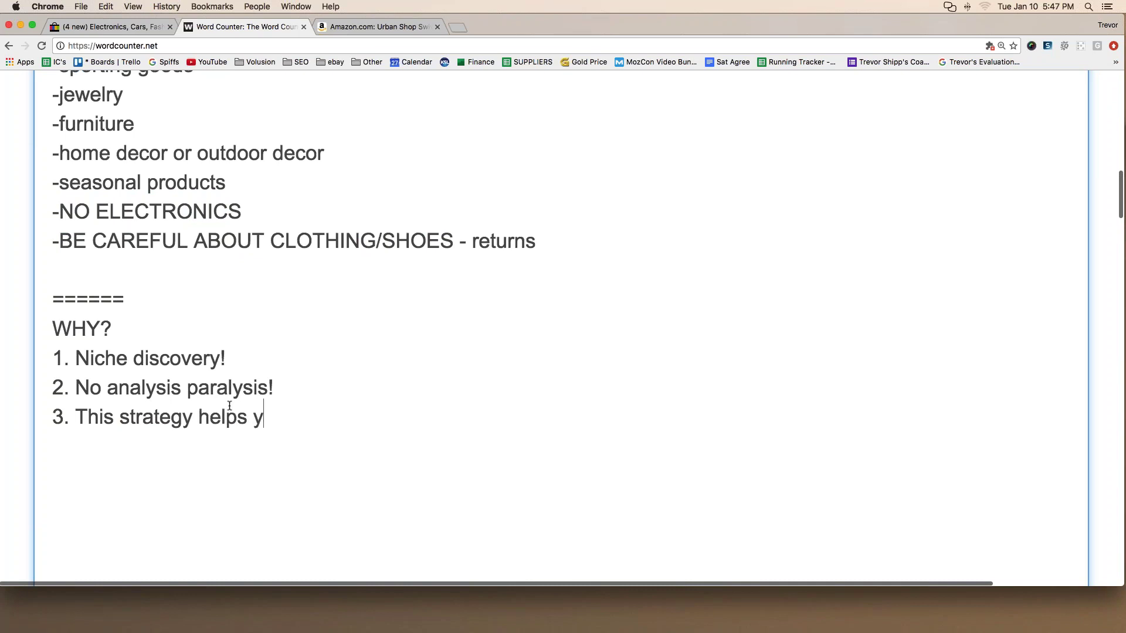
pyautogui.write('ou with SPEED!')
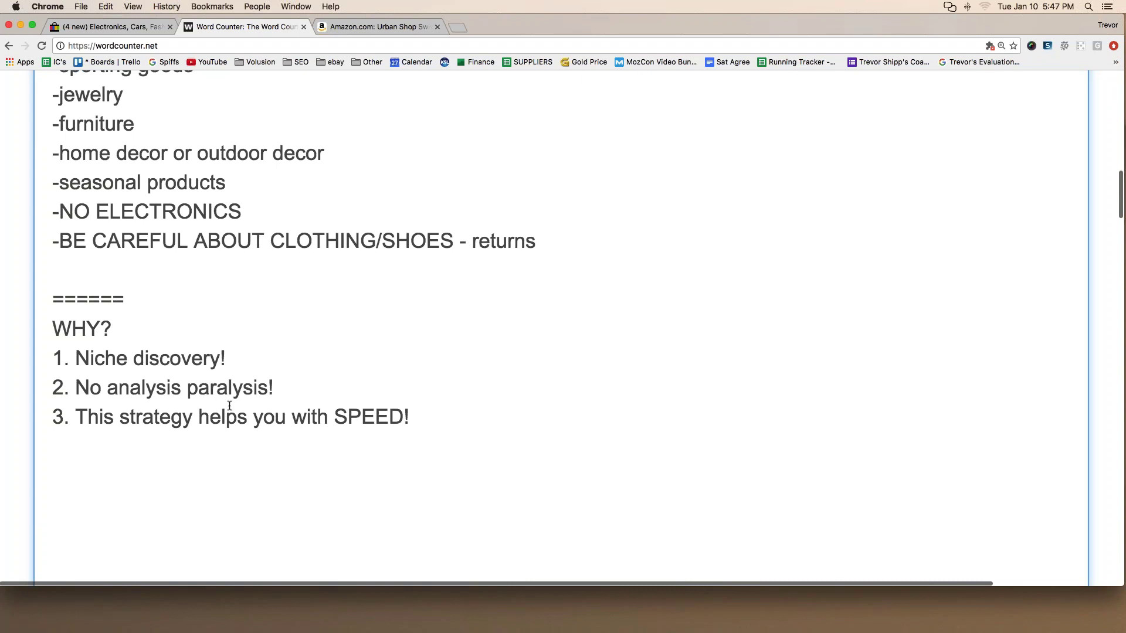
pyautogui.scroll(3, 290, 409)
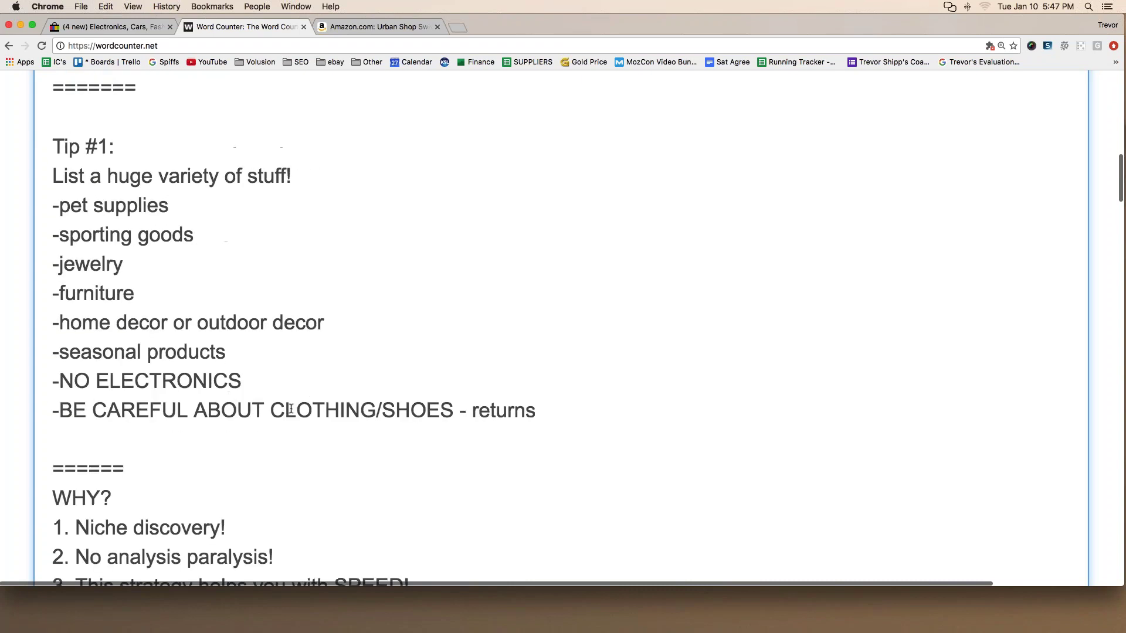
# - Insert a 'Tip #2:' heading below the Tip #1 list
pyautogui.scroll(1, 290, 408)
pyautogui.click(542, 472)
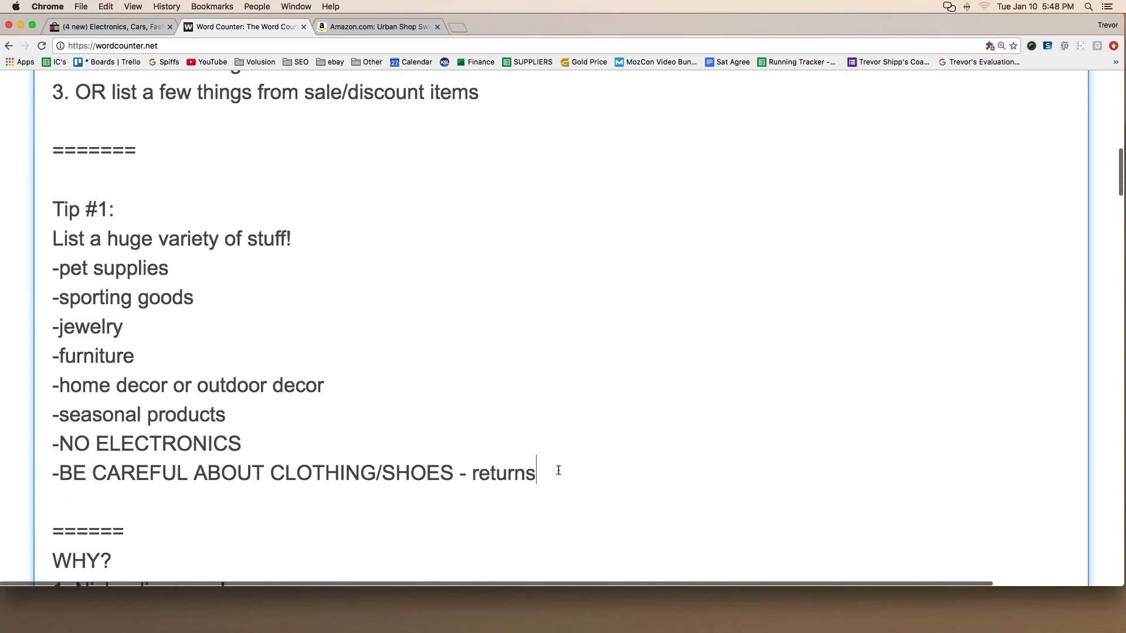
pyautogui.press('Return')
pyautogui.press('Return')
pyautogui.write('Tip #2')
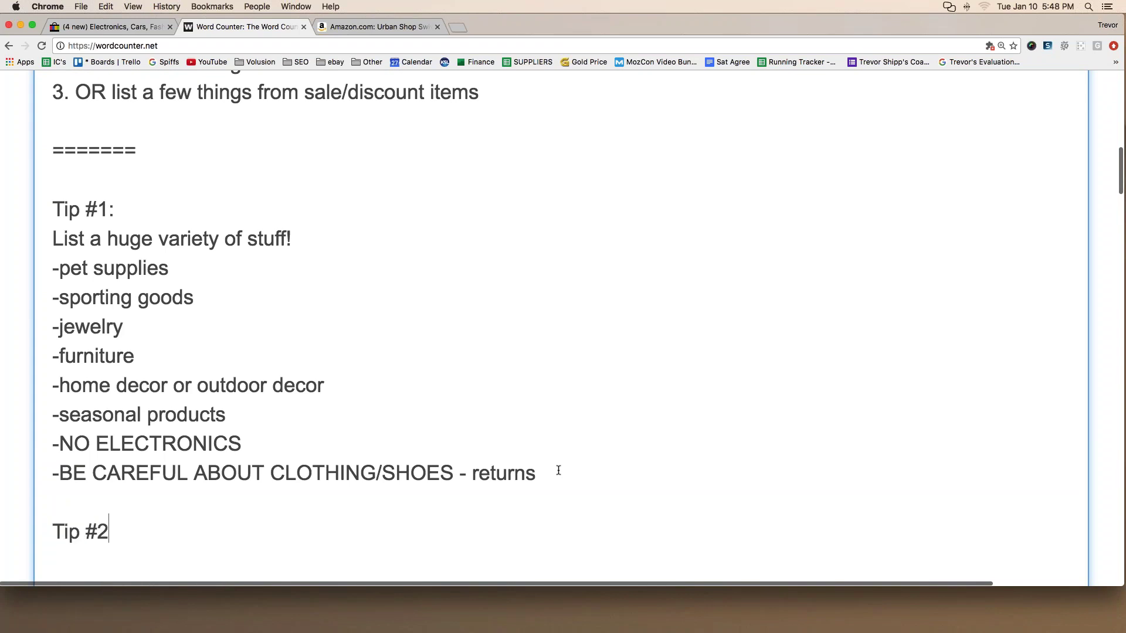
pyautogui.write(':')
pyautogui.press('Return')
# - Write and highlight 'Don't prejudge anything; take out your own bias!'
pyautogui.write("Dont' pr")
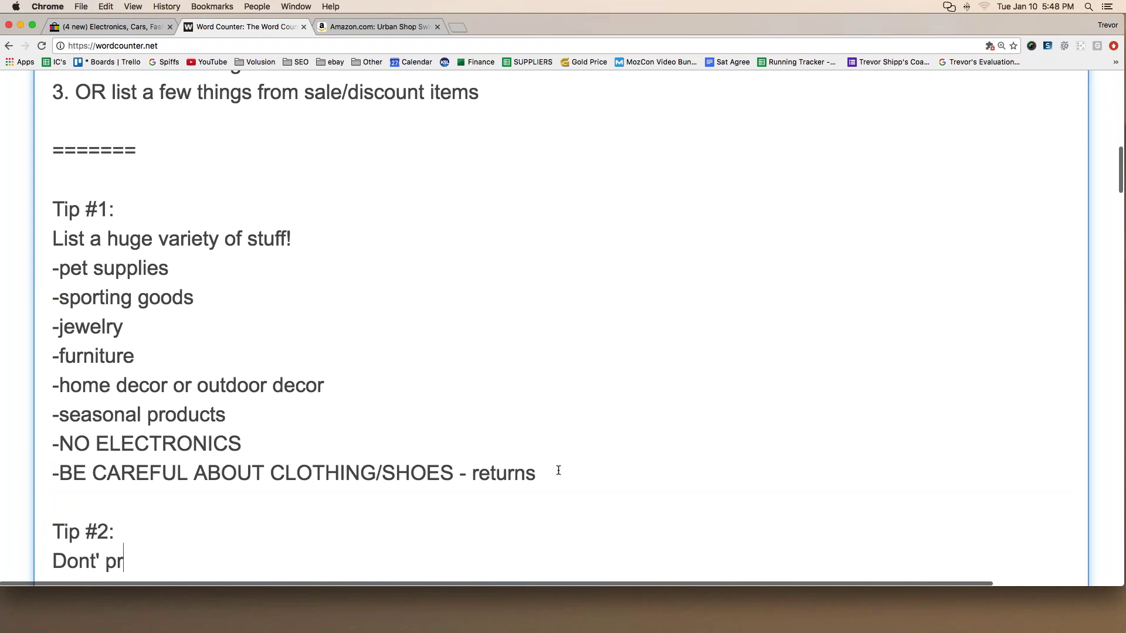
pyautogui.press('BackSpace')
pyautogui.press('BackSpace')
pyautogui.press('BackSpace')
pyautogui.press('BackSpace')
pyautogui.press('Left')
pyautogui.write("'")
pyautogui.press('Right')
pyautogui.write('prejudge anything; take out ')
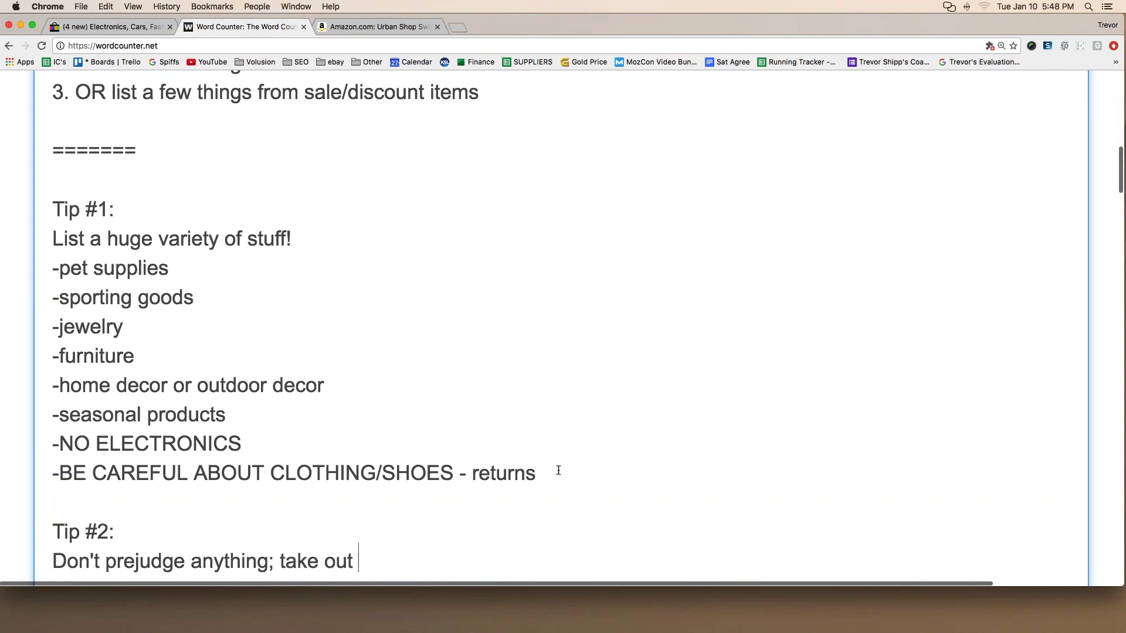
pyautogui.write('your own bias!')
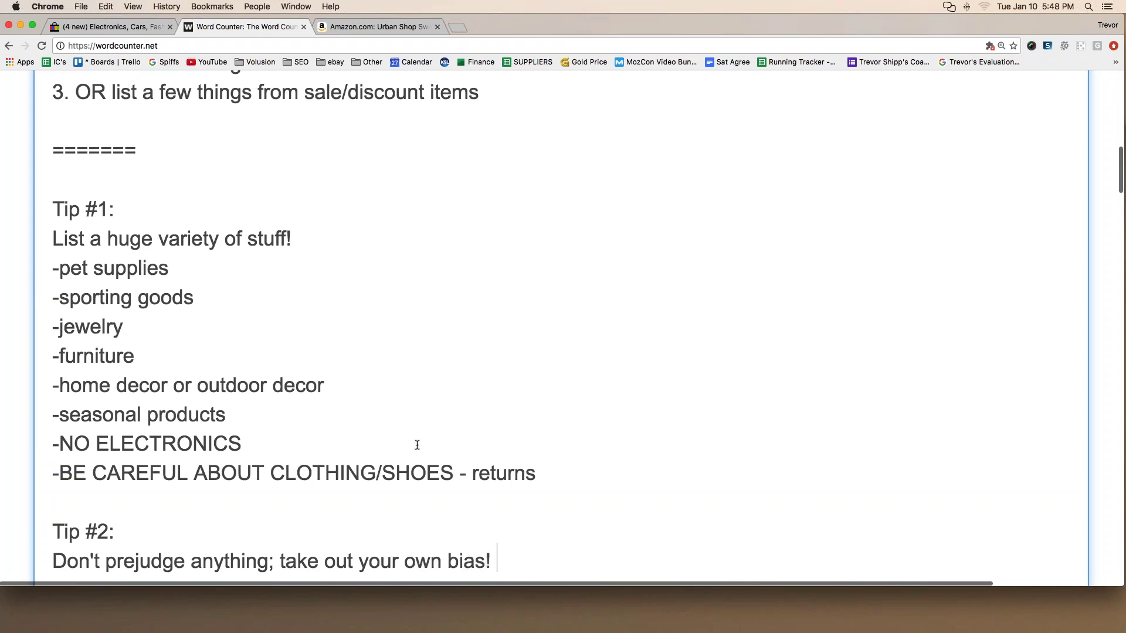
pyautogui.scroll(-1, 449, 404)
pyautogui.scroll(-1, 449, 404)
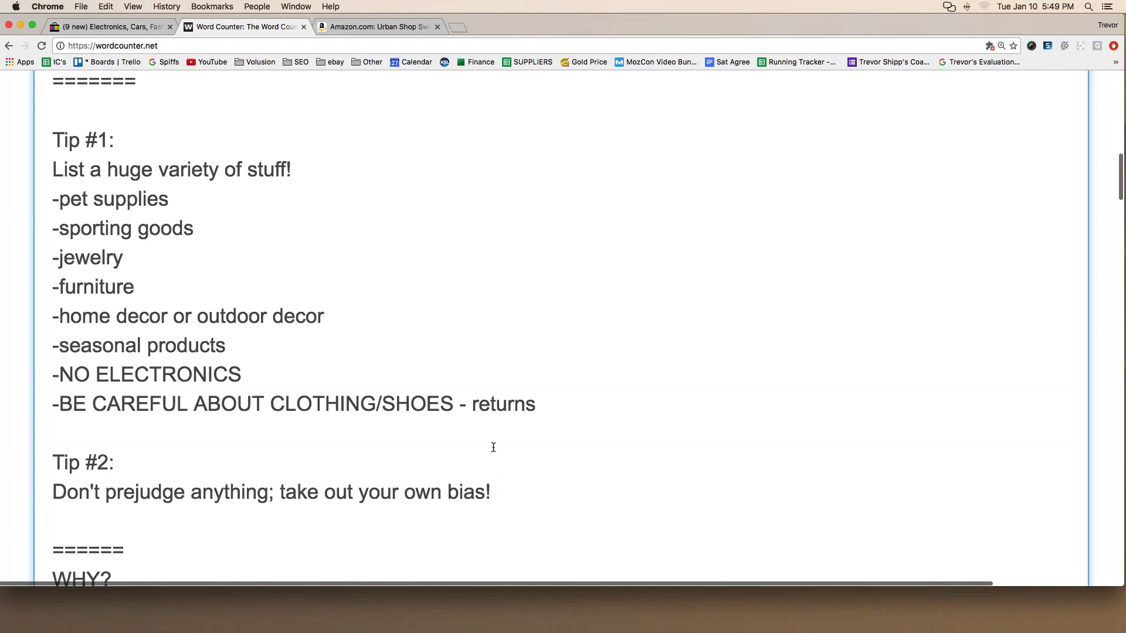
pyautogui.moveTo(494, 491); pyautogui.dragTo(43, 497)
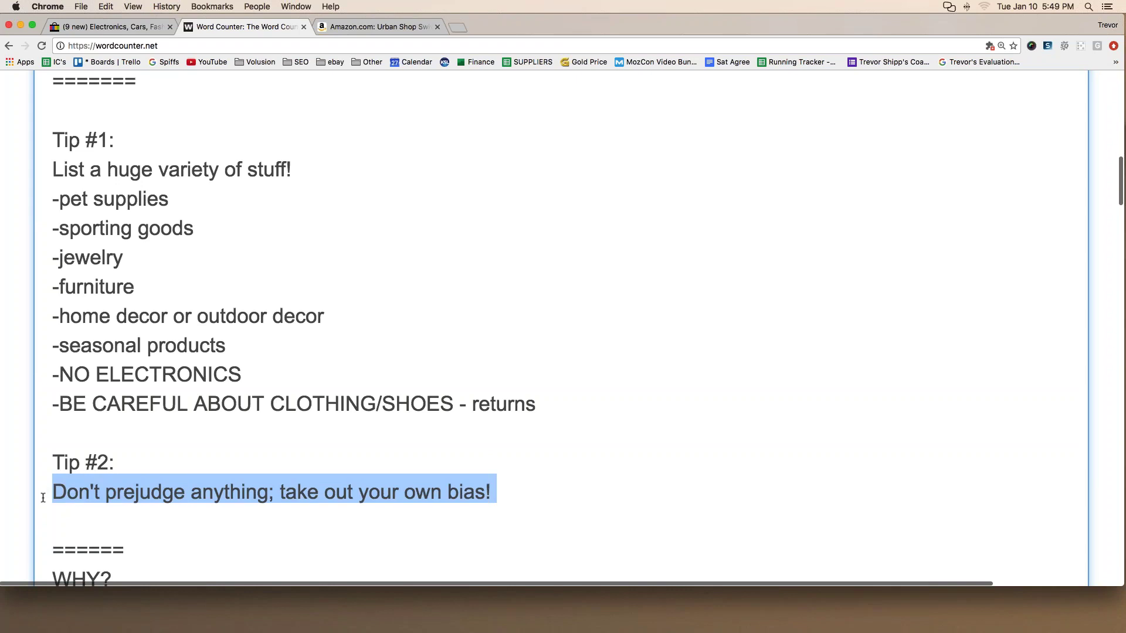
# - Go back to the Amazon office chair results and open the LexMod Lattice Vinyl Office Chair
pyautogui.click(336, 27)
pyautogui.click(9, 46)
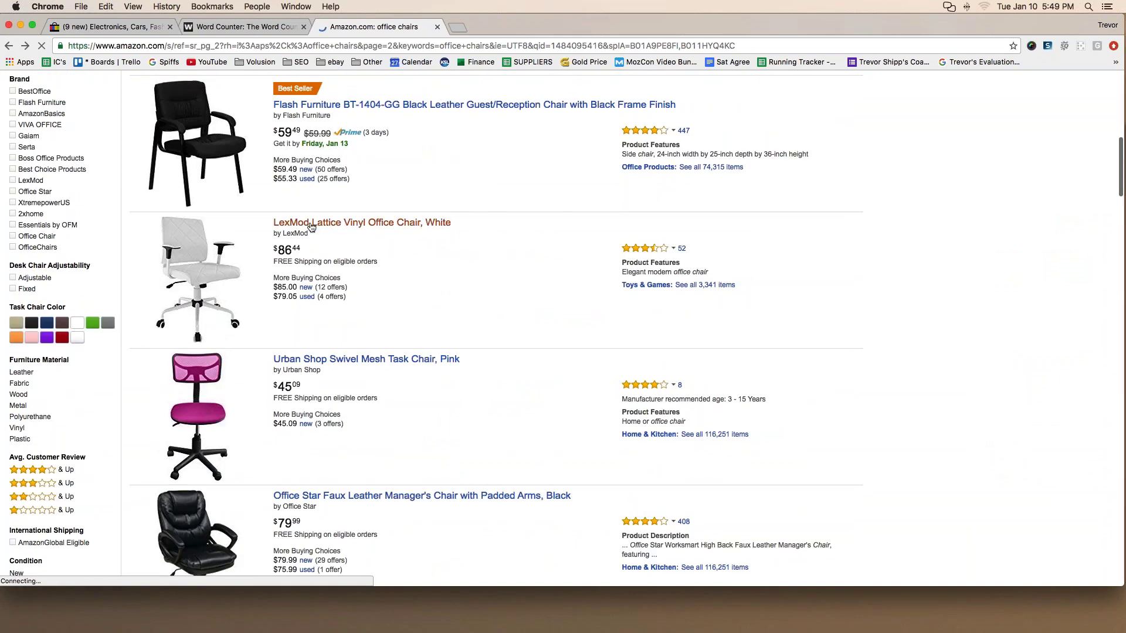
pyautogui.click(311, 228)
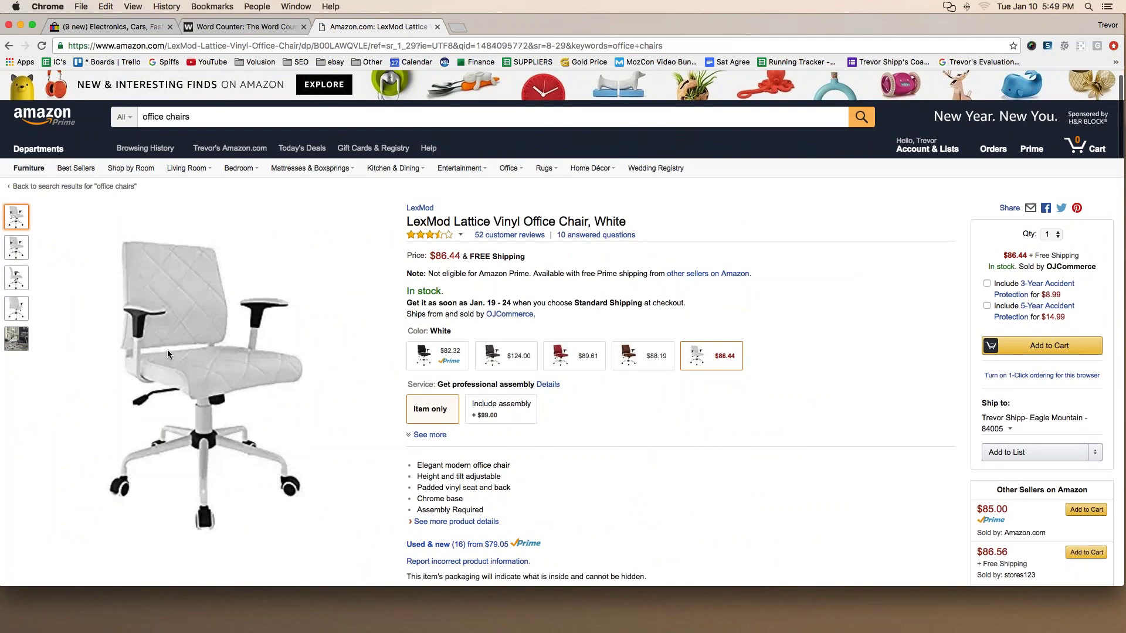
# - Compare the red $89.61, black $82.32 and brown $124.00 versions of the chair
pyautogui.click(575, 359)
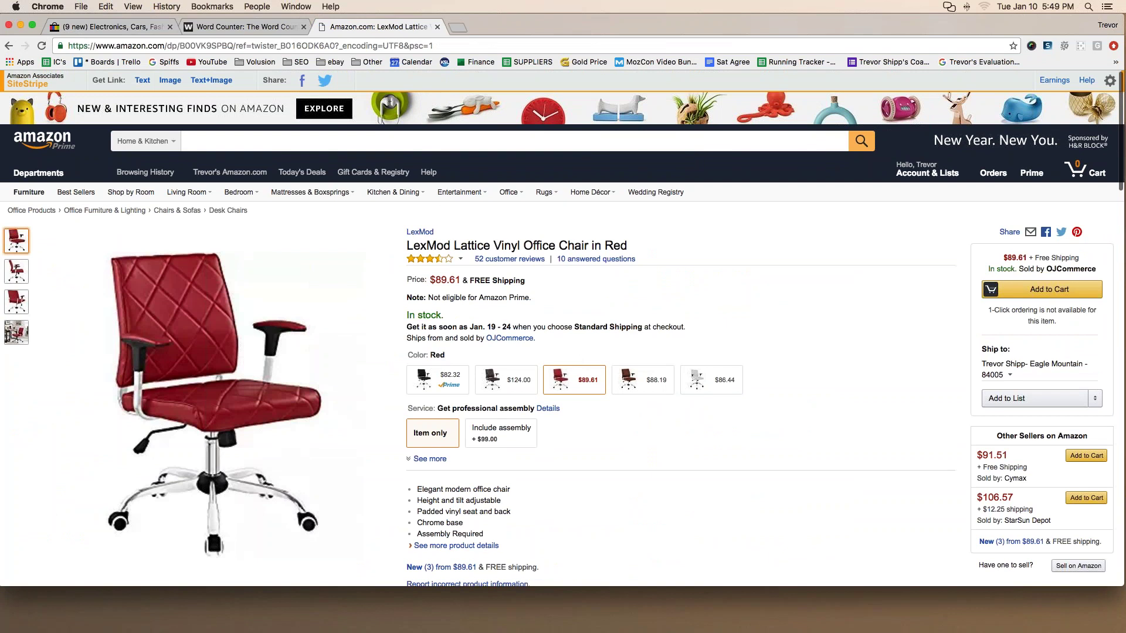
pyautogui.click(428, 379)
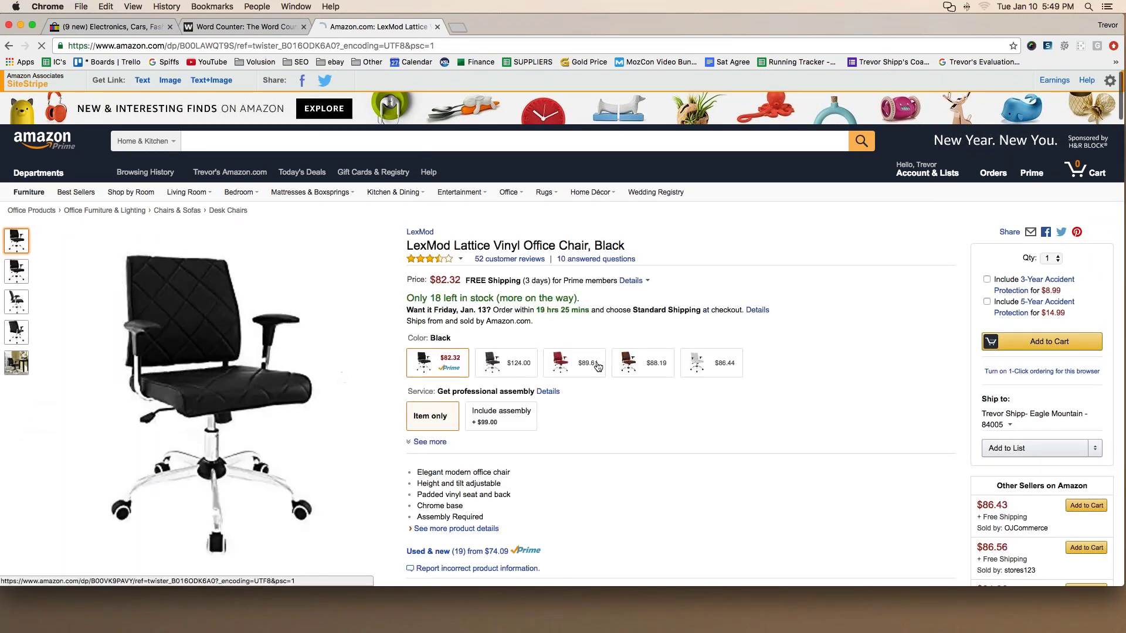
pyautogui.click(489, 366)
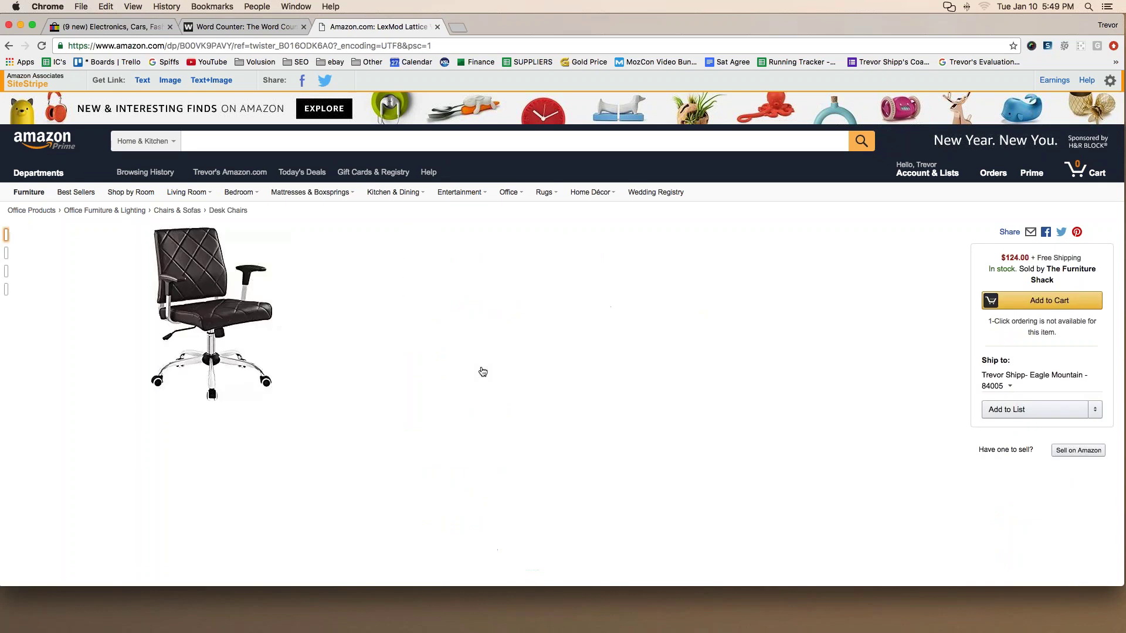
pyautogui.click(571, 377)
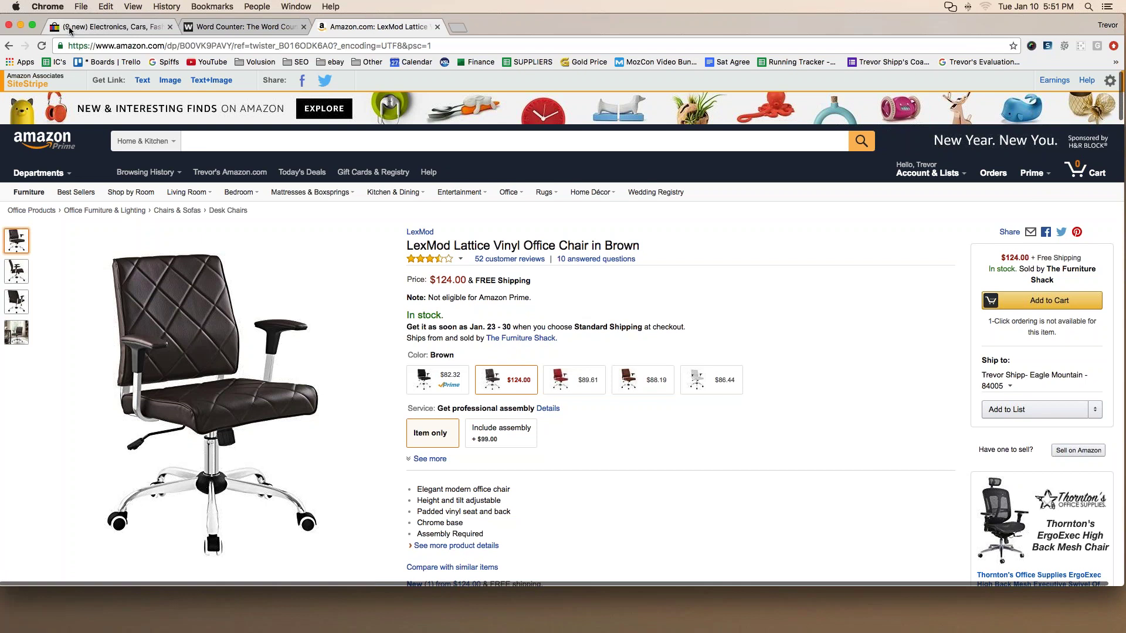
# - In WordCounter, add a Tip#3: heading on a new line below Tip #2
pyautogui.hotkey('ctrl', 'shift', 'Tab')
pyautogui.scroll(-3, 243, 380)
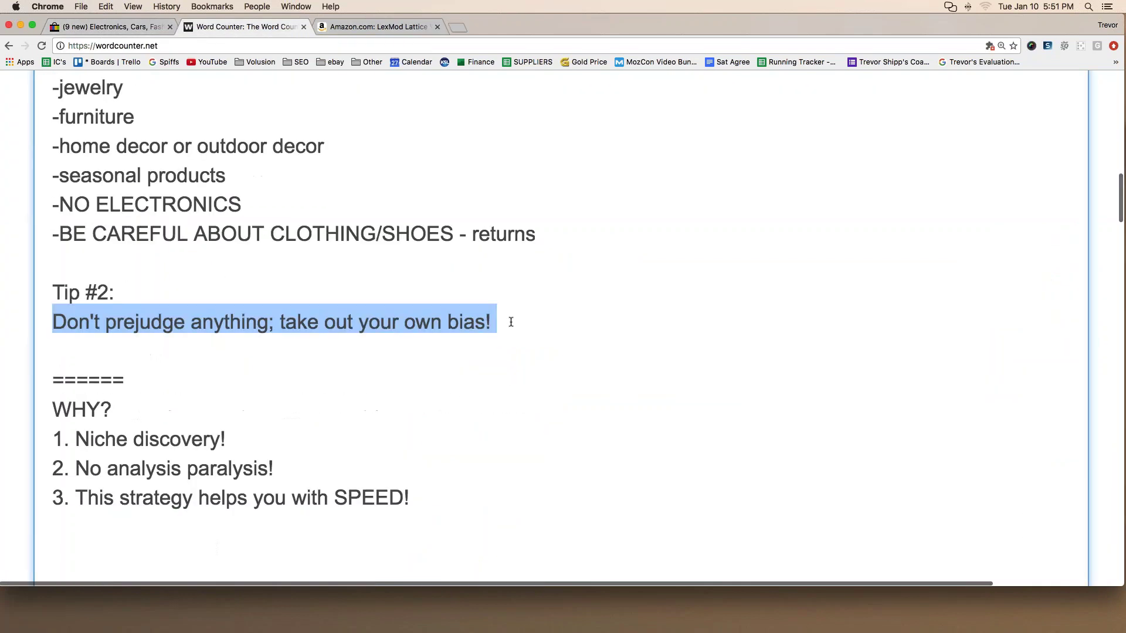
pyautogui.click(509, 319)
pyautogui.press('Return')
pyautogui.press('Return')
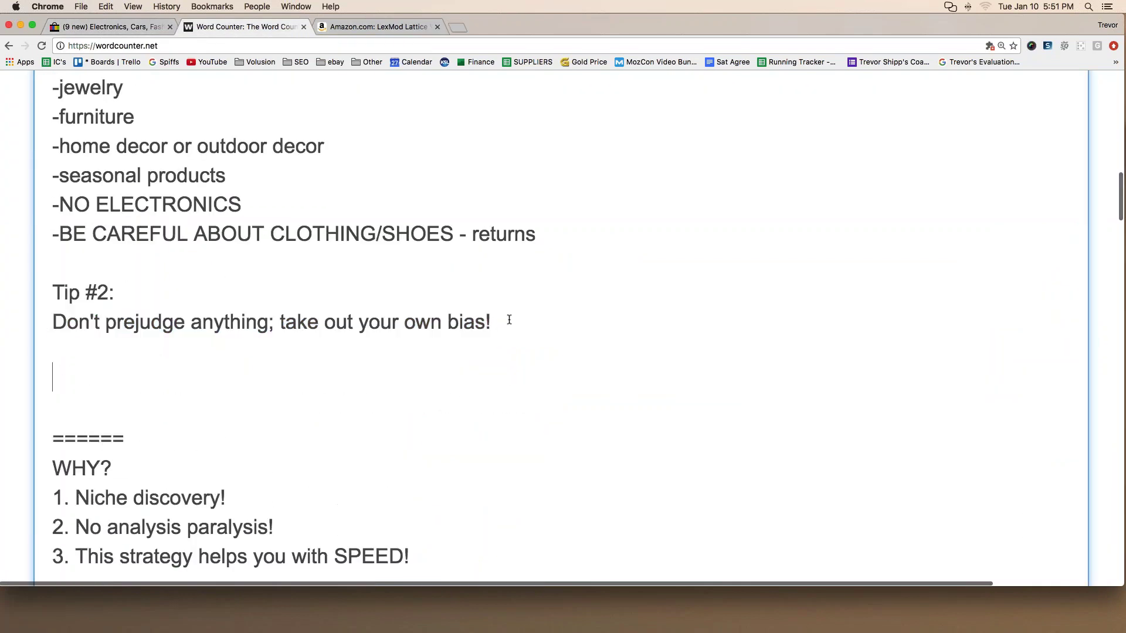
pyautogui.write('Tip')
pyautogui.press('BackSpace')
pyautogui.write('#3:')
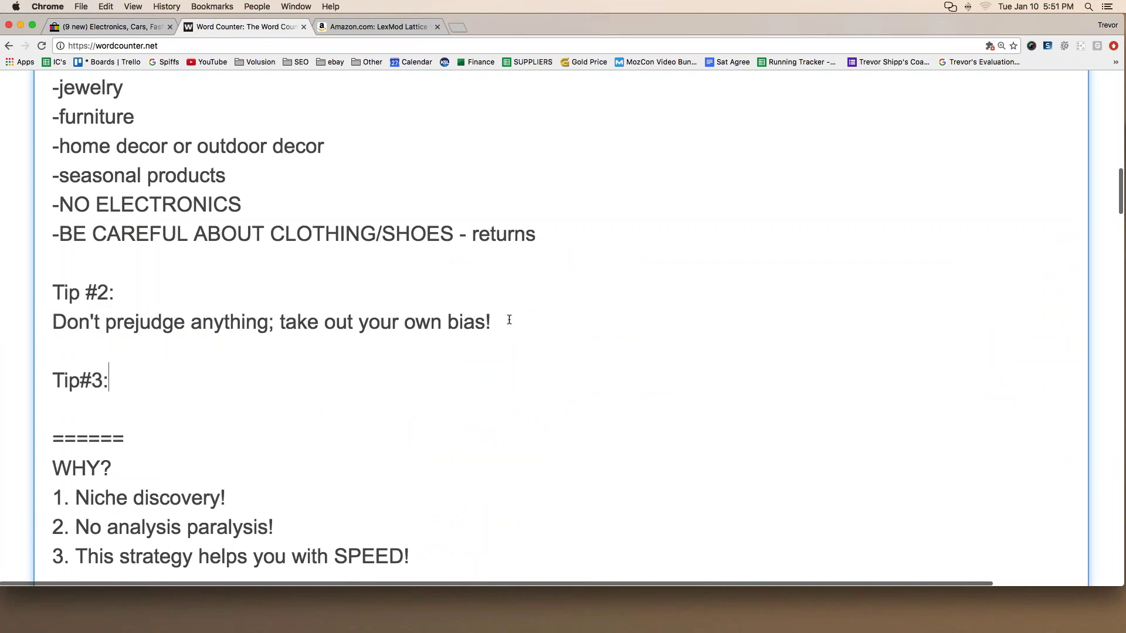
pyautogui.press('Return')
# - Write 'Give EVERY product 4-6 weeks to sell (probably more like 6)' under Tip#3
pyautogui.write('Give eery')
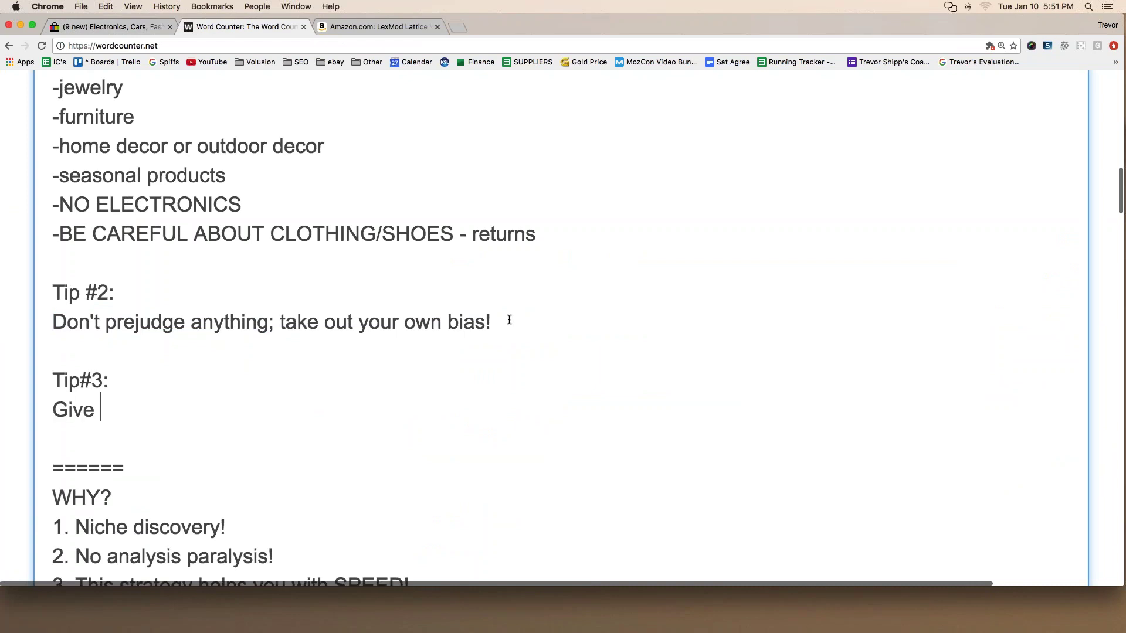
pyautogui.press('BackSpace')
pyautogui.press('BackSpace')
pyautogui.press('BackSpace')
pyautogui.press('BackSpace')
pyautogui.write('EVERY ')
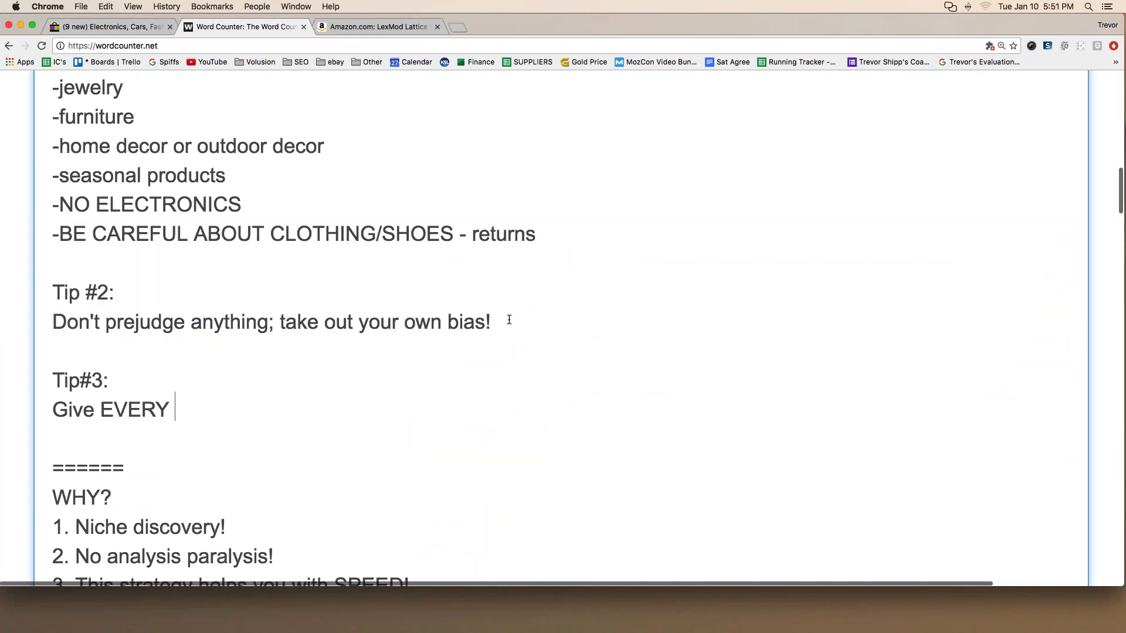
pyautogui.write('product ')
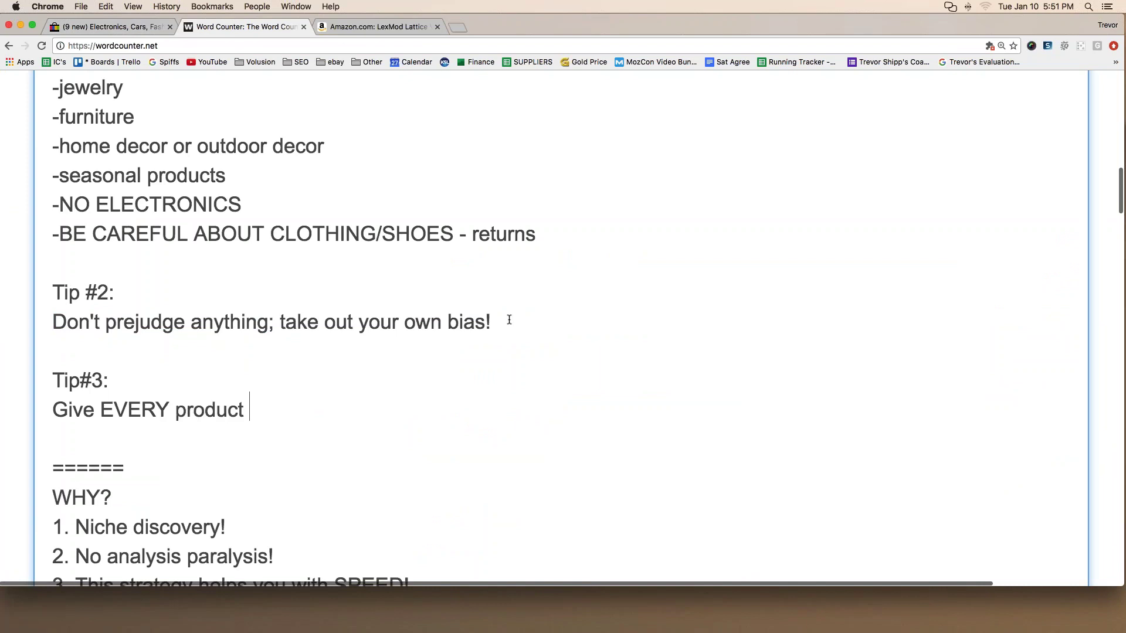
pyautogui.write('4-6 weeks')
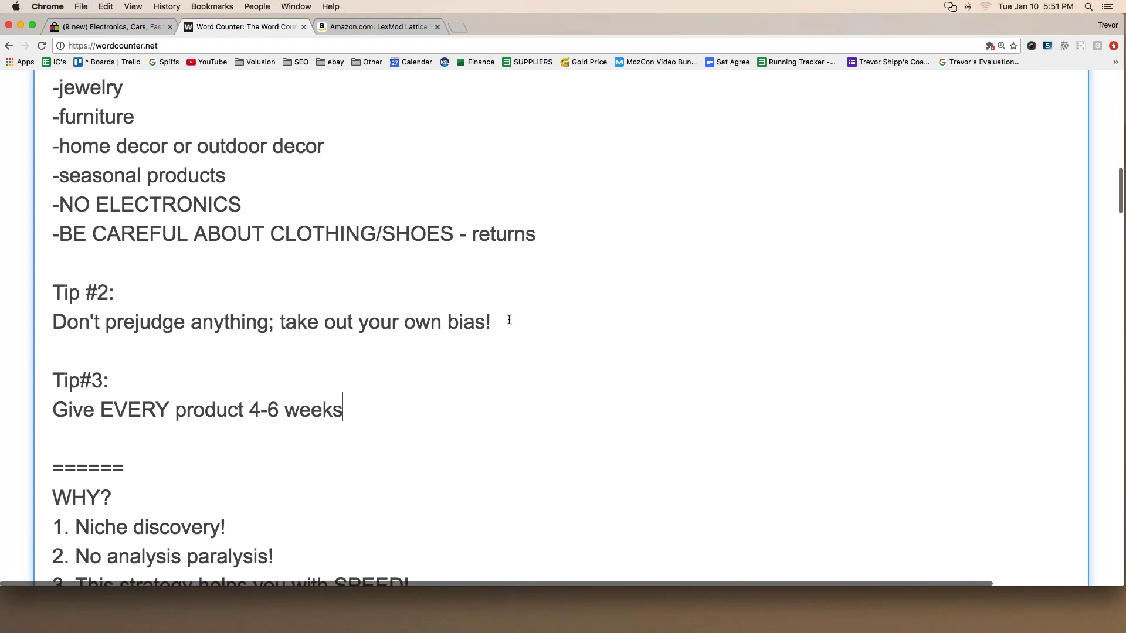
pyautogui.write(' to sell (probably b')
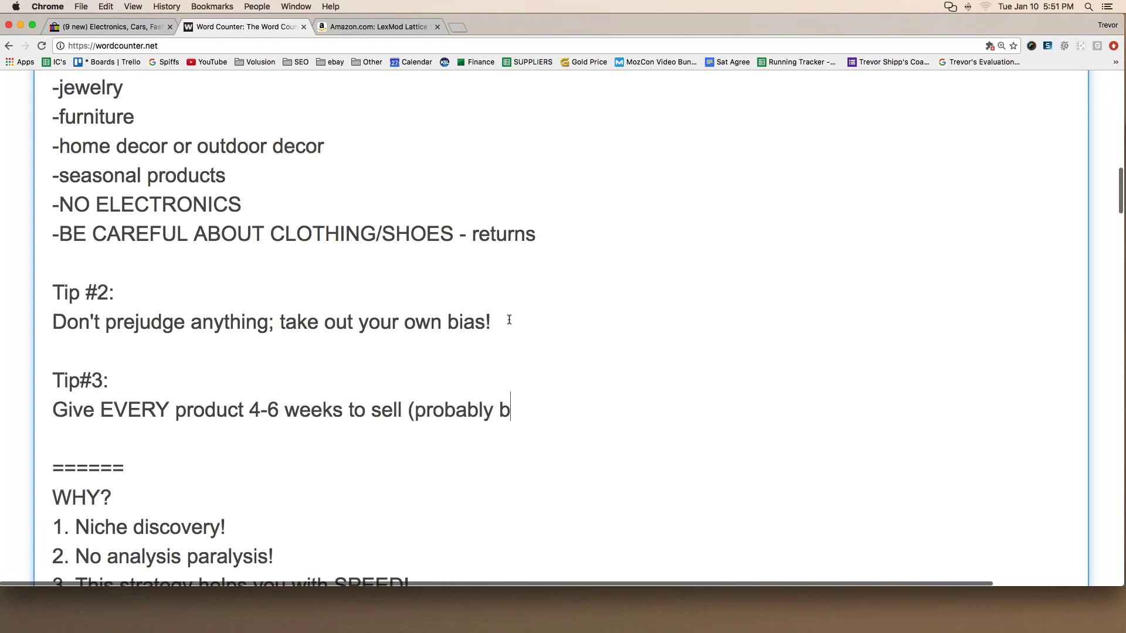
pyautogui.press('BackSpace')
pyautogui.write('more like 6)')
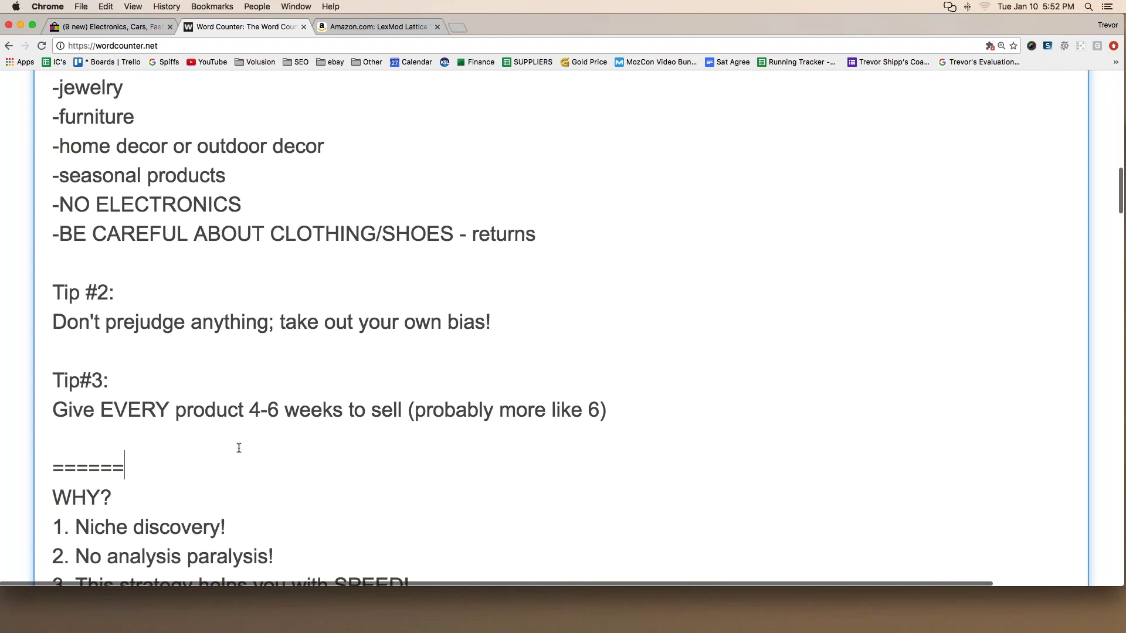
# - Add a FAST FORWARD: heading after the SPEED! reason in the WHY list
pyautogui.click(150, 466)
pyautogui.scroll(-1, 150, 445)
pyautogui.scroll(-2, 150, 352)
pyautogui.scroll(5, 140, 252)
pyautogui.scroll(-6, 131, 252)
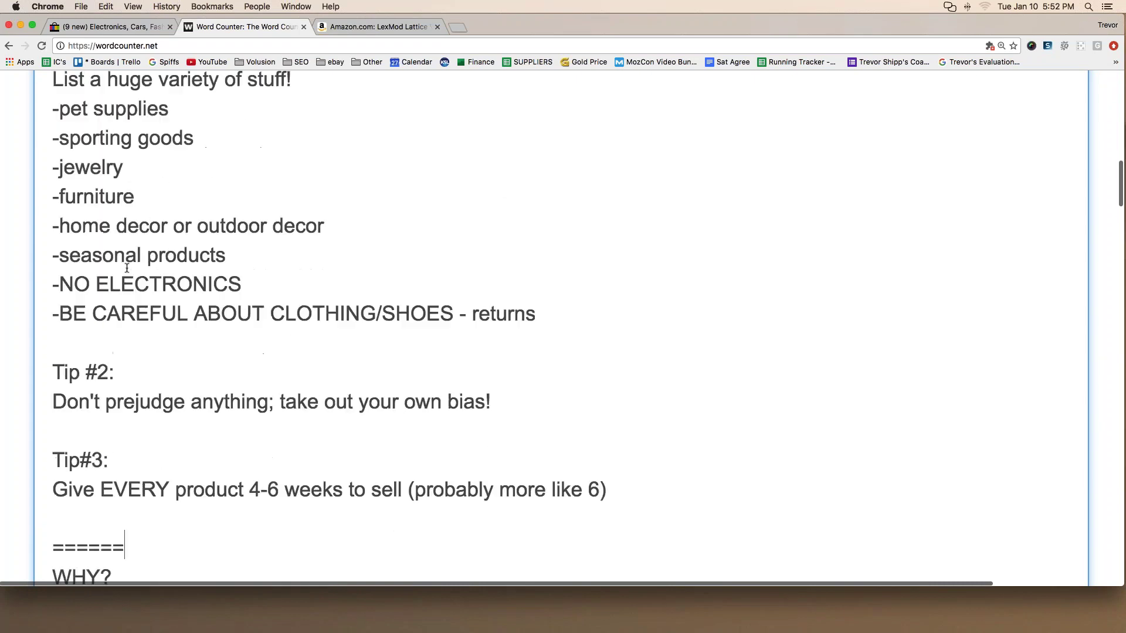
pyautogui.scroll(-5, 127, 268)
pyautogui.click(426, 378)
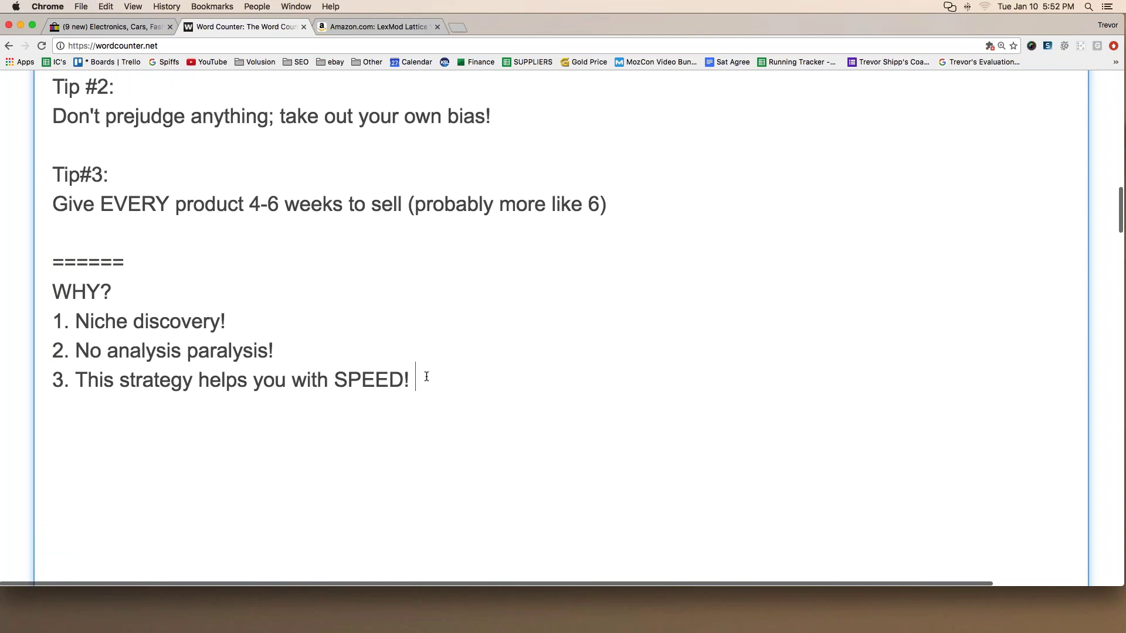
pyautogui.press('Return')
pyautogui.press('Return')
pyautogui.write('FAST FORWARD:')
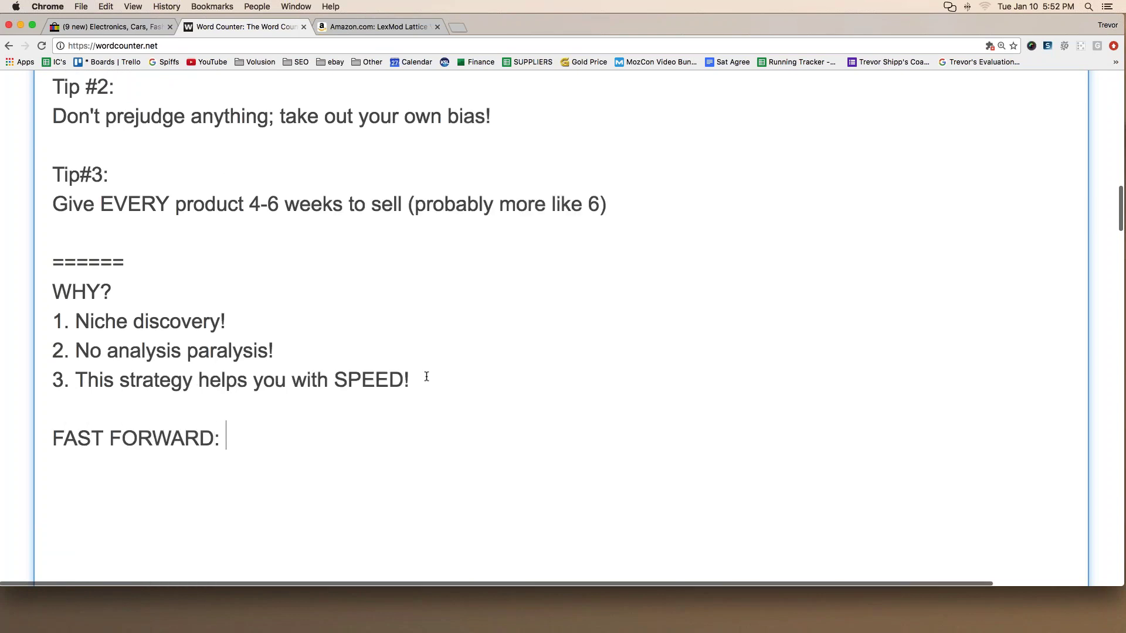
pyautogui.press('Return')
# - Write '200+ listings' as the first line under FAST FORWARD:
pyautogui.write('200+ listin')
pyautogui.press('BackSpace')
pyautogui.press('BackSpace')
pyautogui.write('tings')
pyautogui.press('Return')
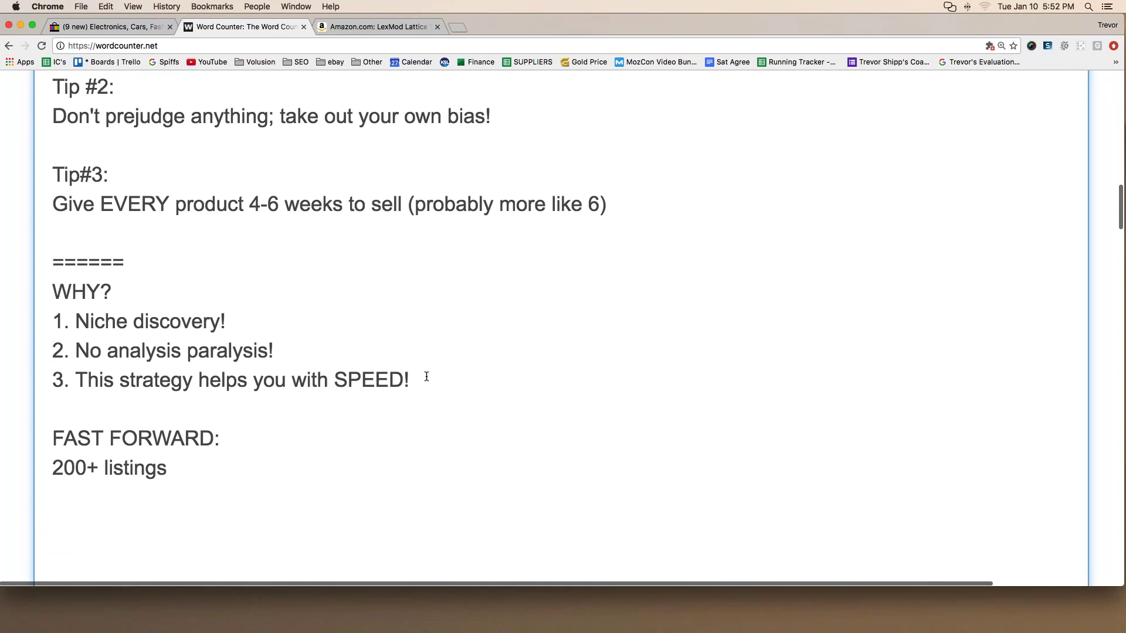
# - Add Tip#4: below Tip#3 reading 'You won't close a high percentage of your first few listings.'
pyautogui.click(624, 200)
pyautogui.press('Return')
pyautogui.press('Return')
pyautogui.write('Tip')
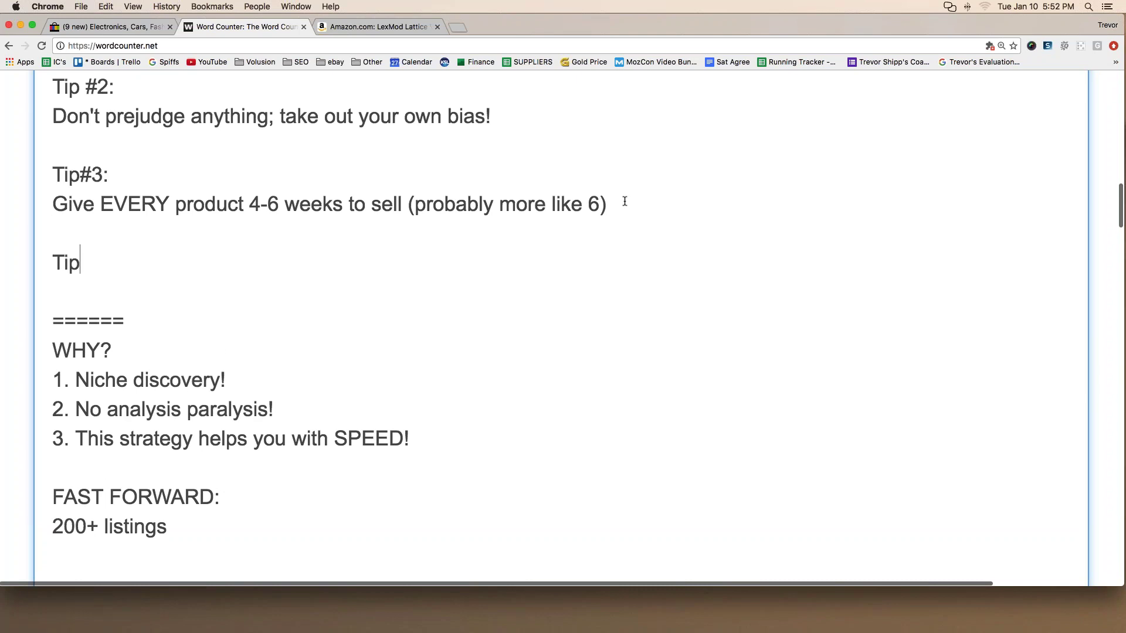
pyautogui.write('#4:')
pyautogui.press('Return')
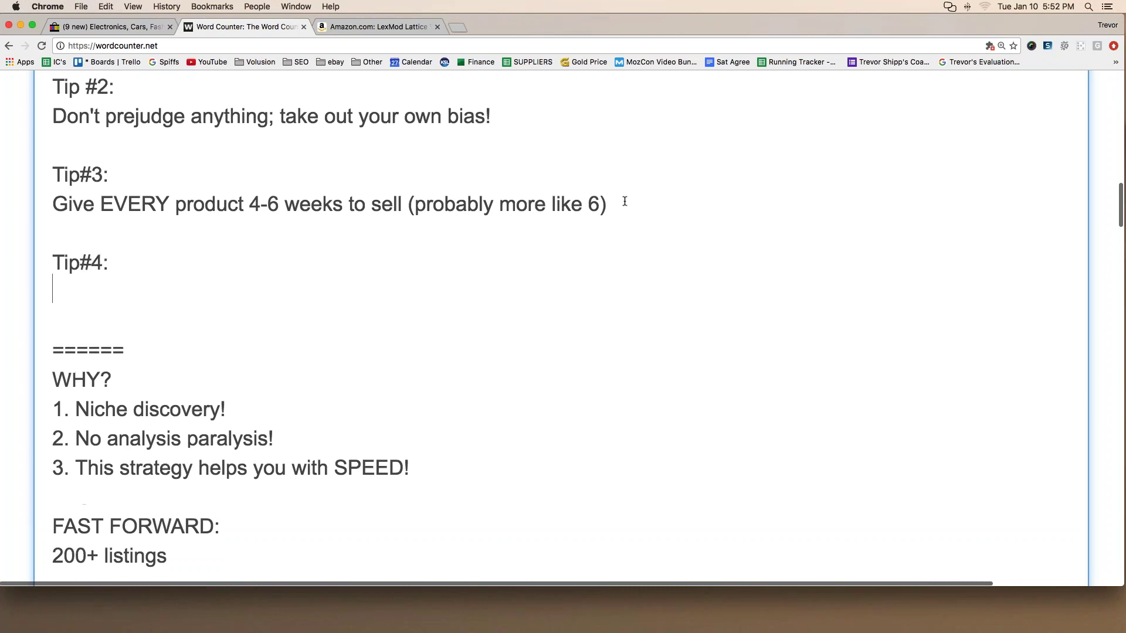
pyautogui.write("You won't close a high ")
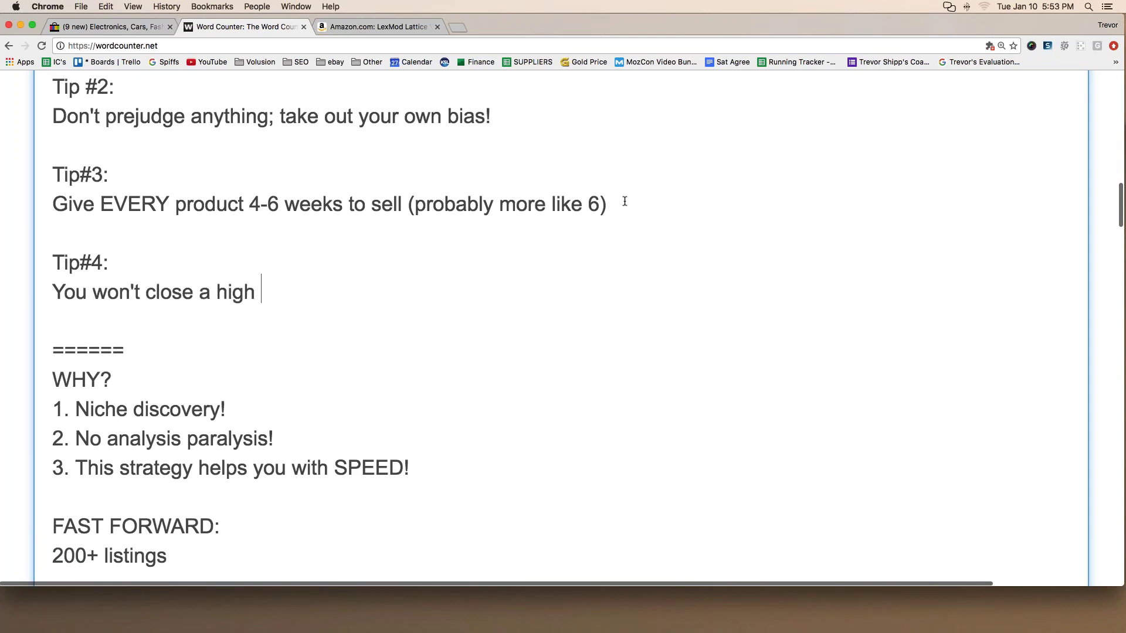
pyautogui.write('percentage of yo')
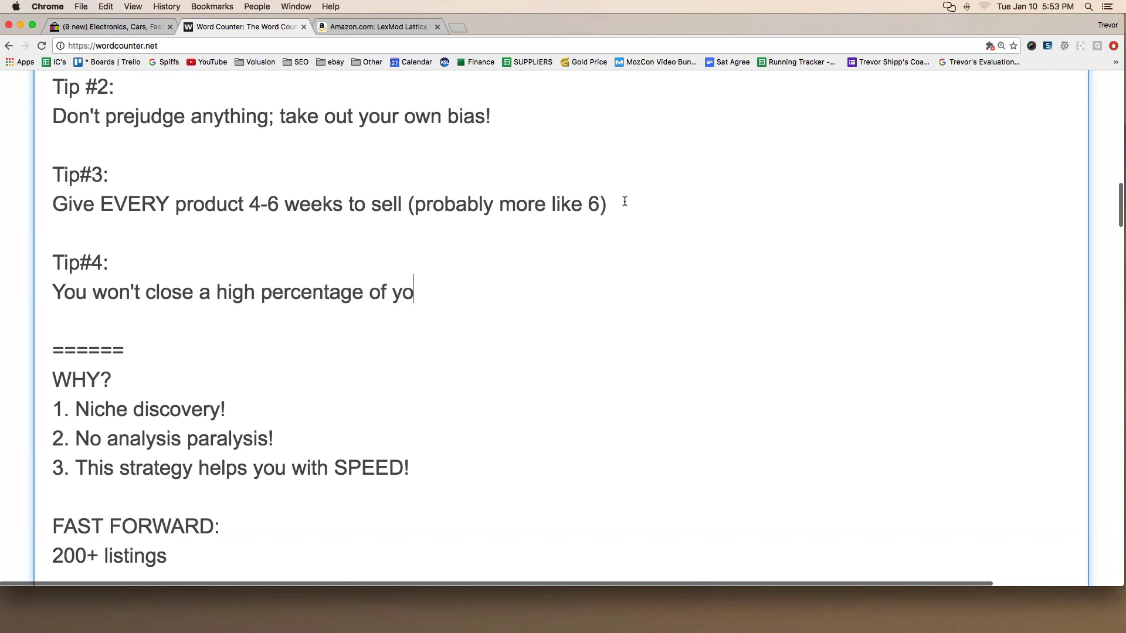
pyautogui.write('ur first few listings.')
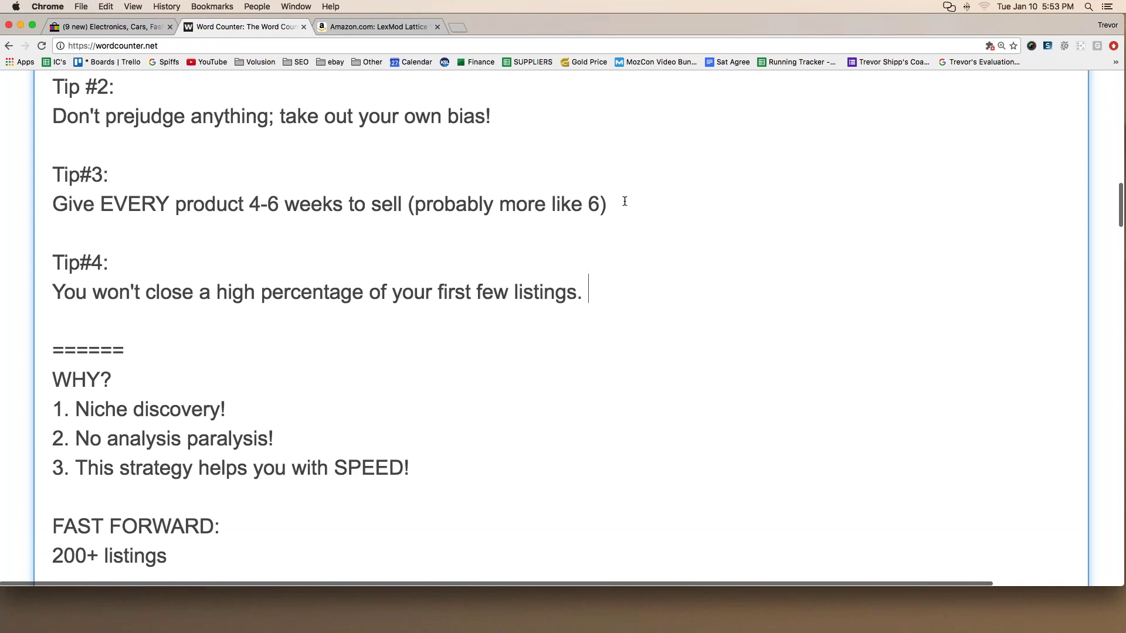